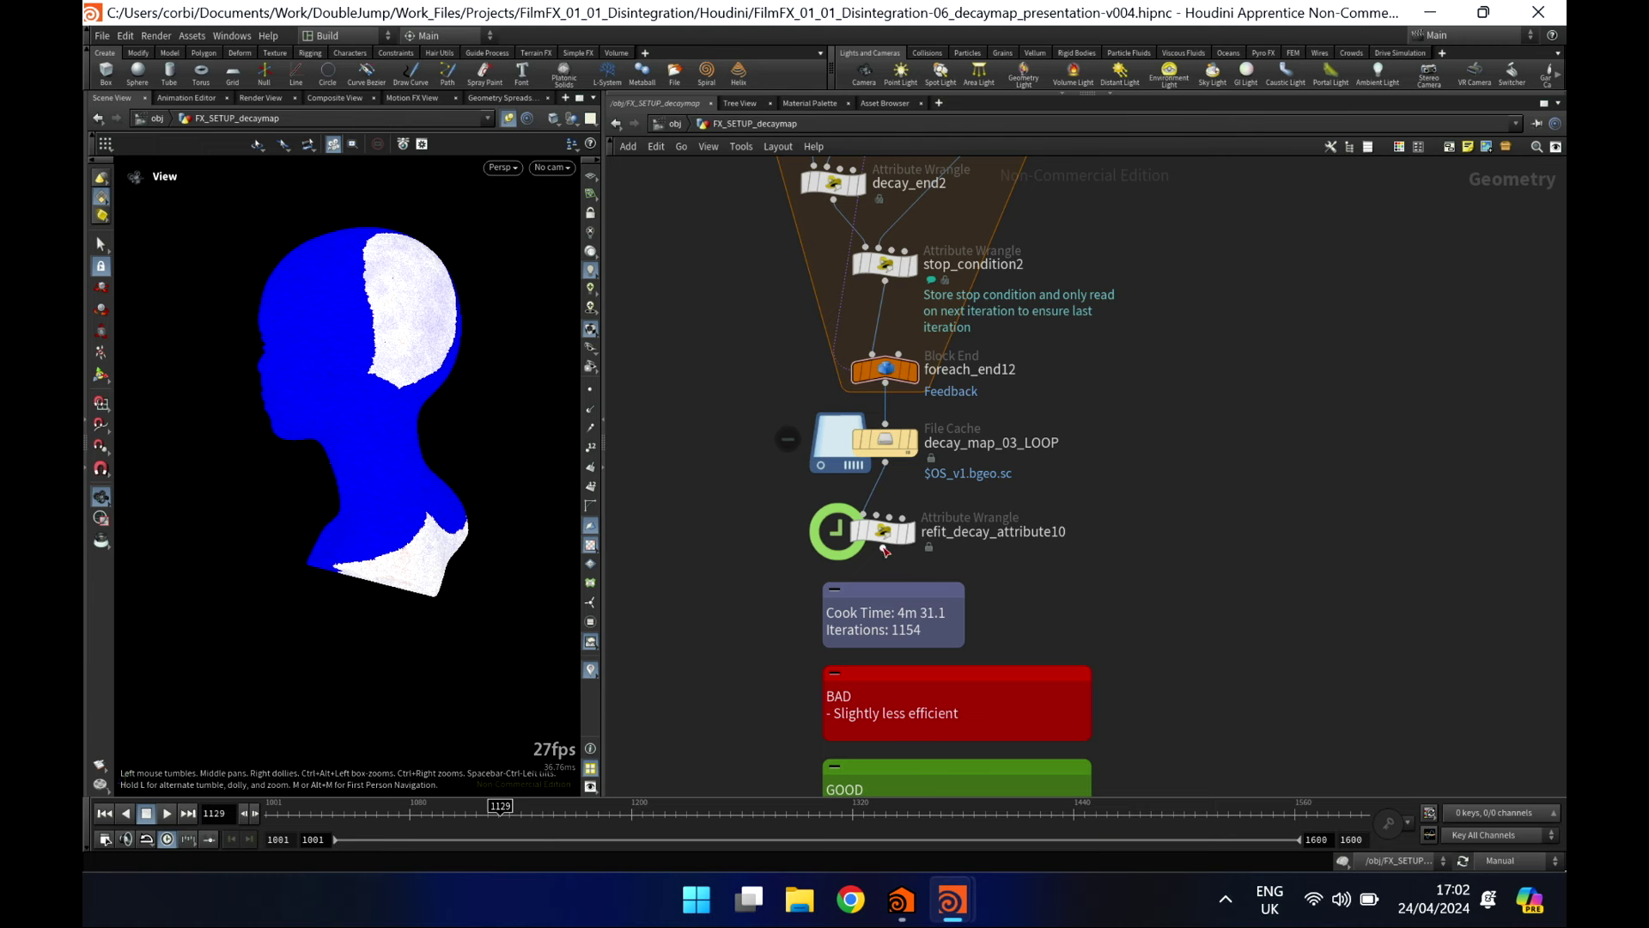
Display the decay_map_03_LOOP file cache with the update mode set to Auto Update, and scrub the timeline to frame 1170
{"action": "left_click", "coordinate": [916, 442]}
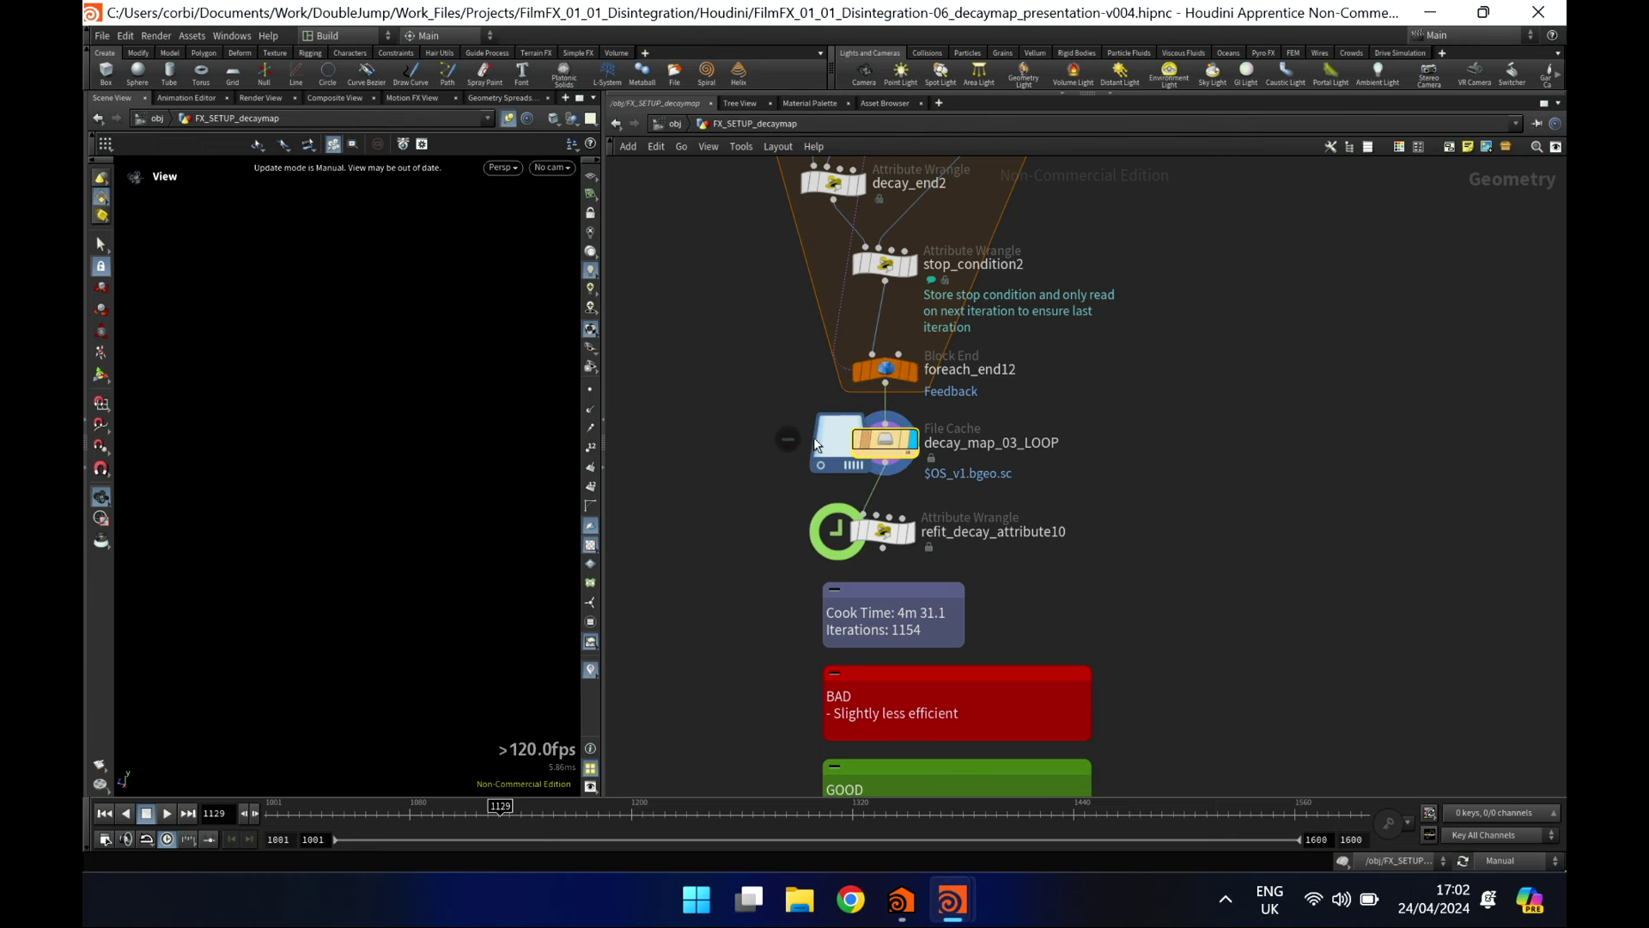
{"action": "key", "text": "F9"}
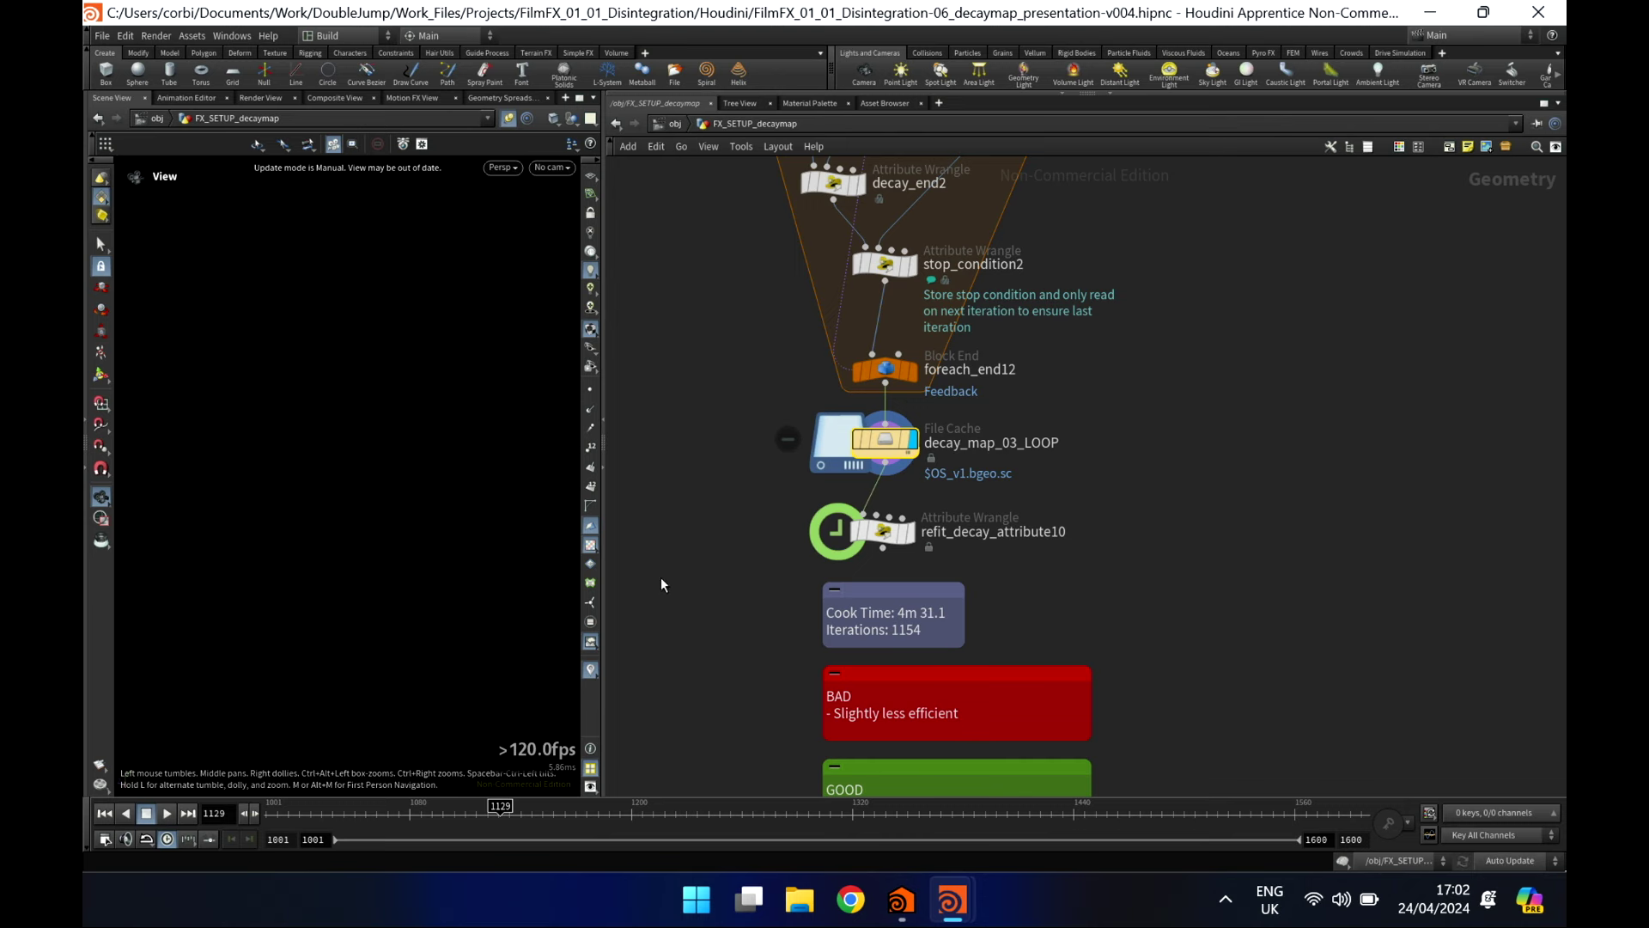
{"action": "left_click_drag", "start_coordinate": [385, 811], "coordinate": [374, 809]}
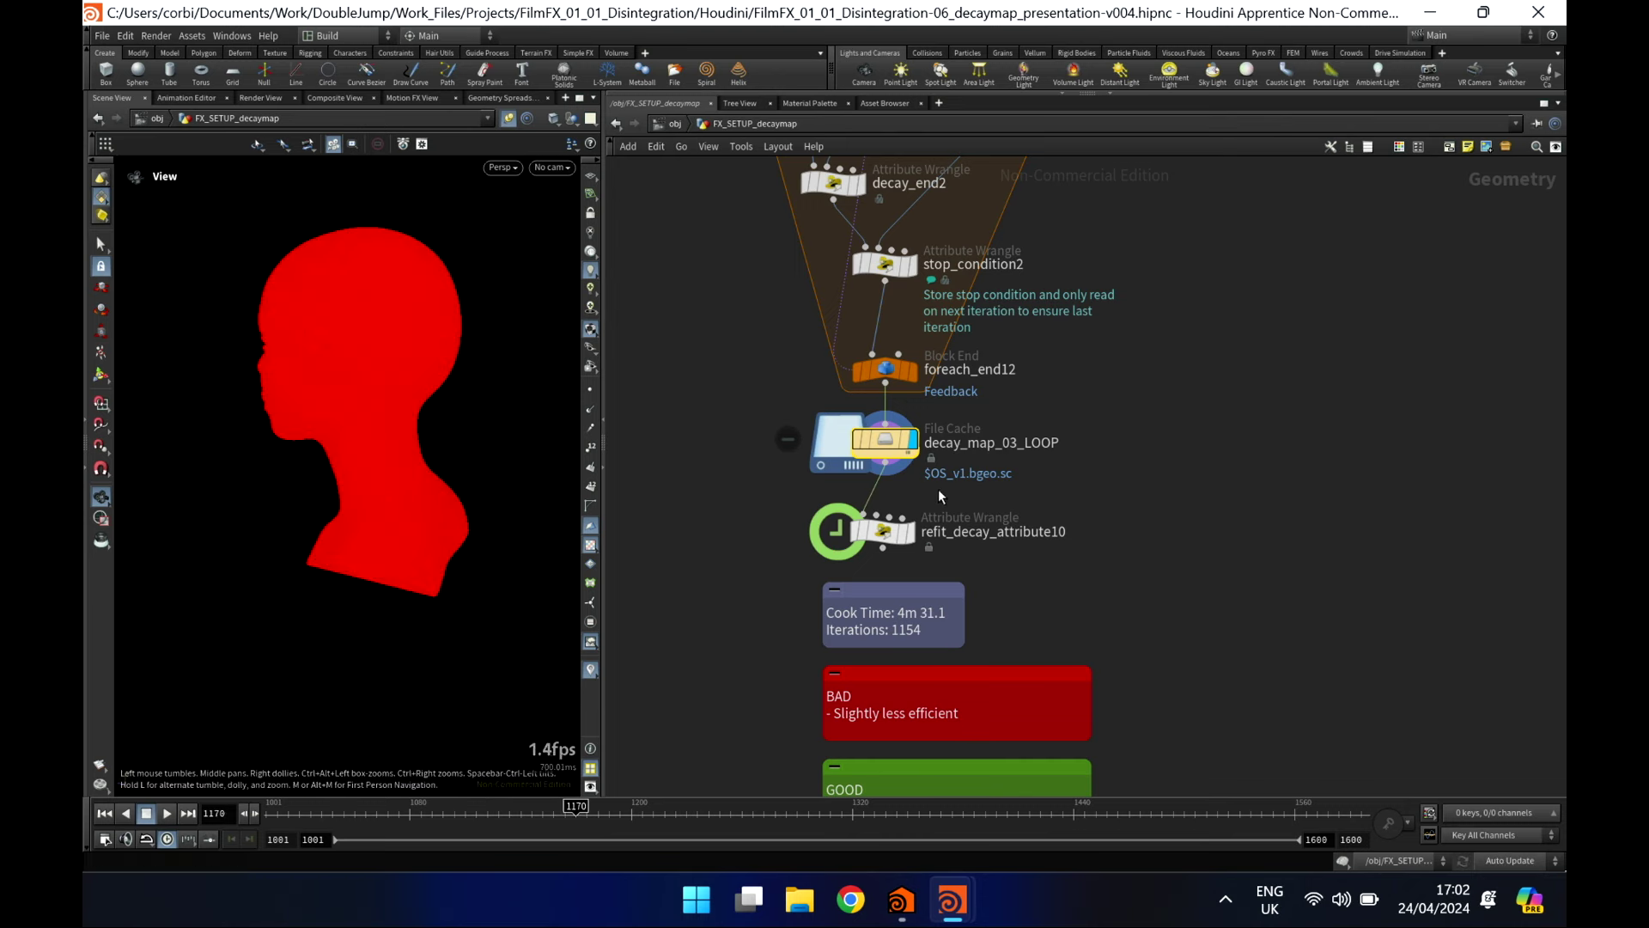
Display the refit_decay_attribute10 wrangle, scrub the timeline to frame 1199, and orbit the head to a three-quarter view
{"action": "left_click", "coordinate": [917, 499]}
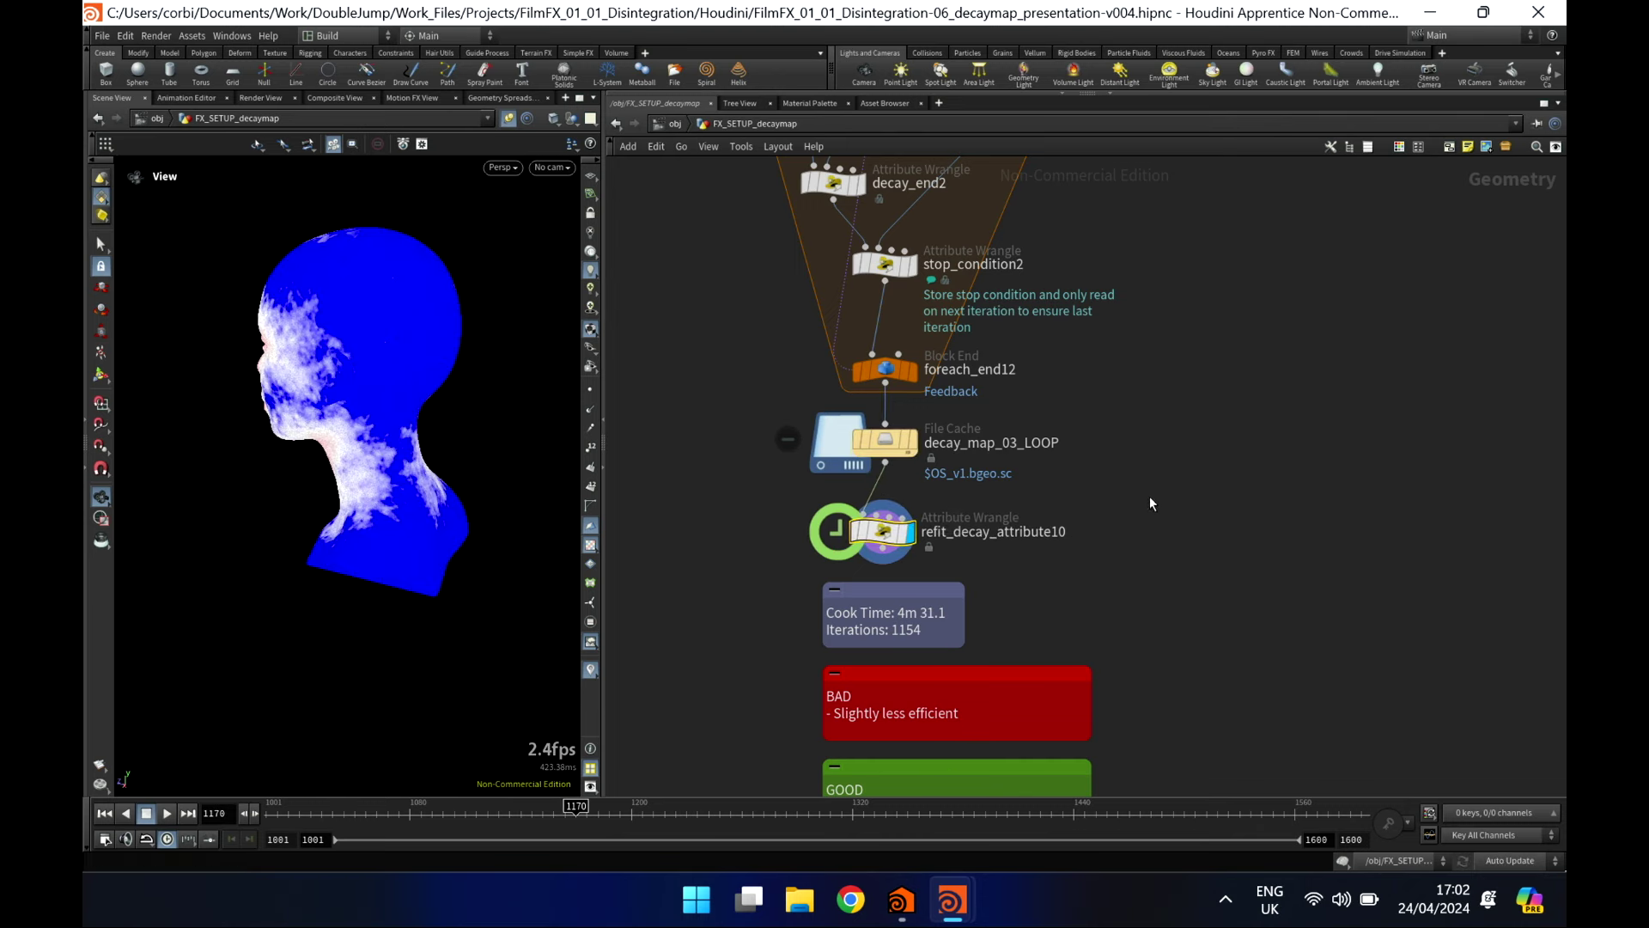
{"action": "left_click_drag", "start_coordinate": [534, 811], "coordinate": [629, 813]}
{"action": "left_click_drag", "start_coordinate": [301, 447], "coordinate": [405, 493]}
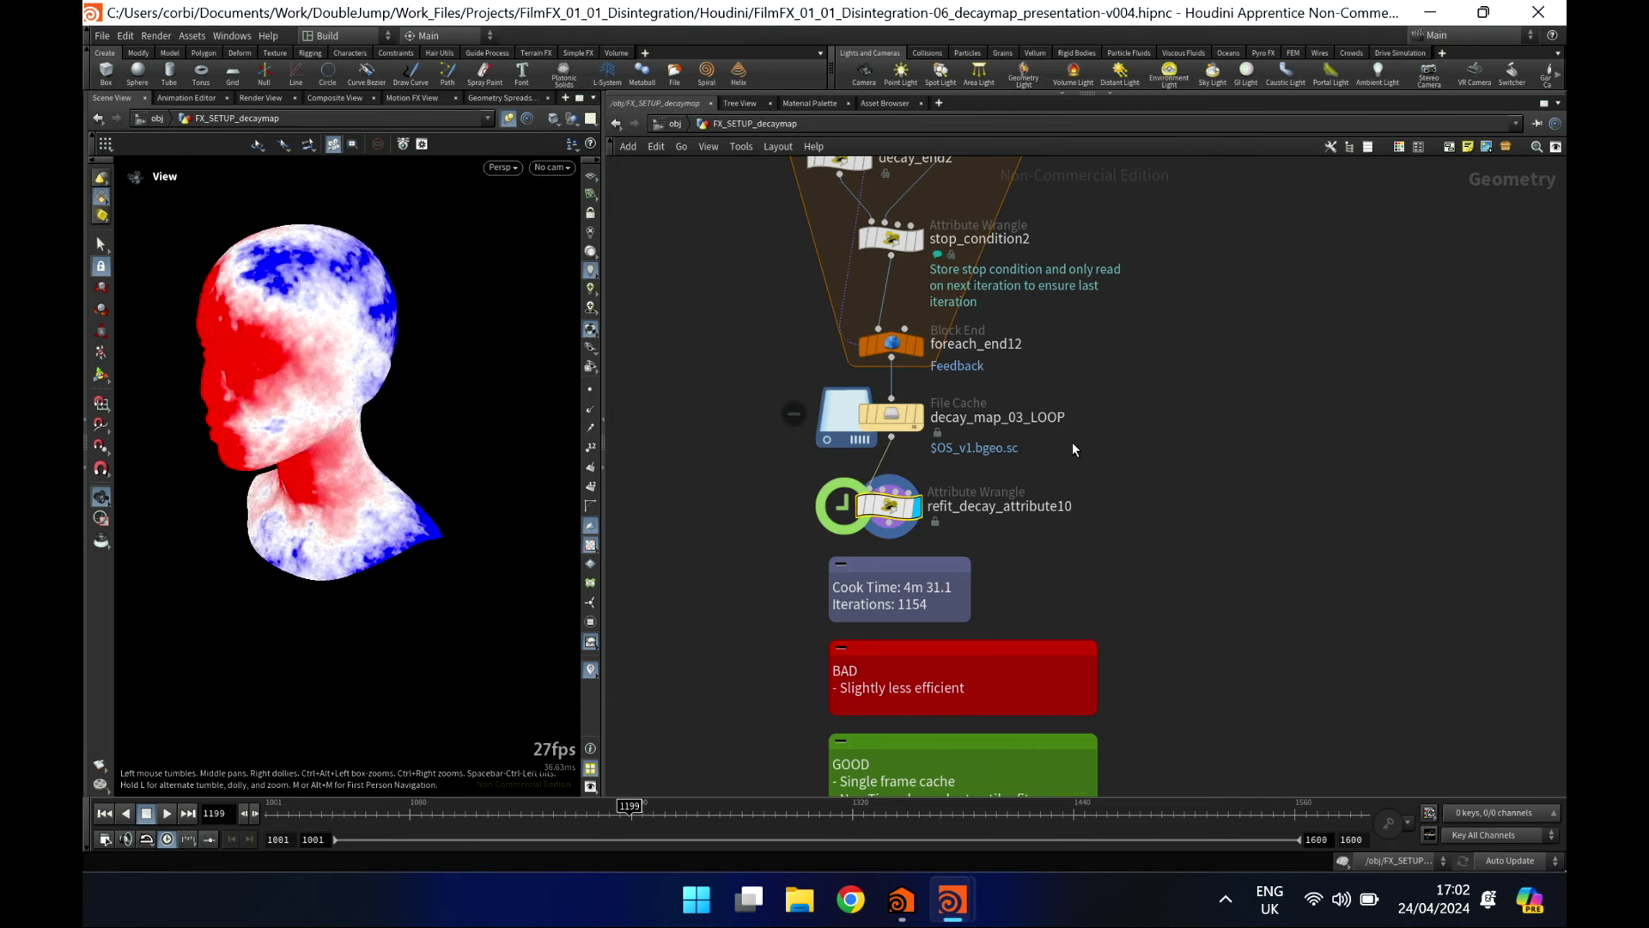
Examine the cook time, iterations, BAD and GOOD notes below the refit_decay_attribute10 wrangle
{"action": "scroll", "coordinate": [1175, 429], "scroll_direction": "down", "scroll_amount": 5}
{"action": "scroll", "coordinate": [993, 493], "scroll_direction": "up", "scroll_amount": 3}
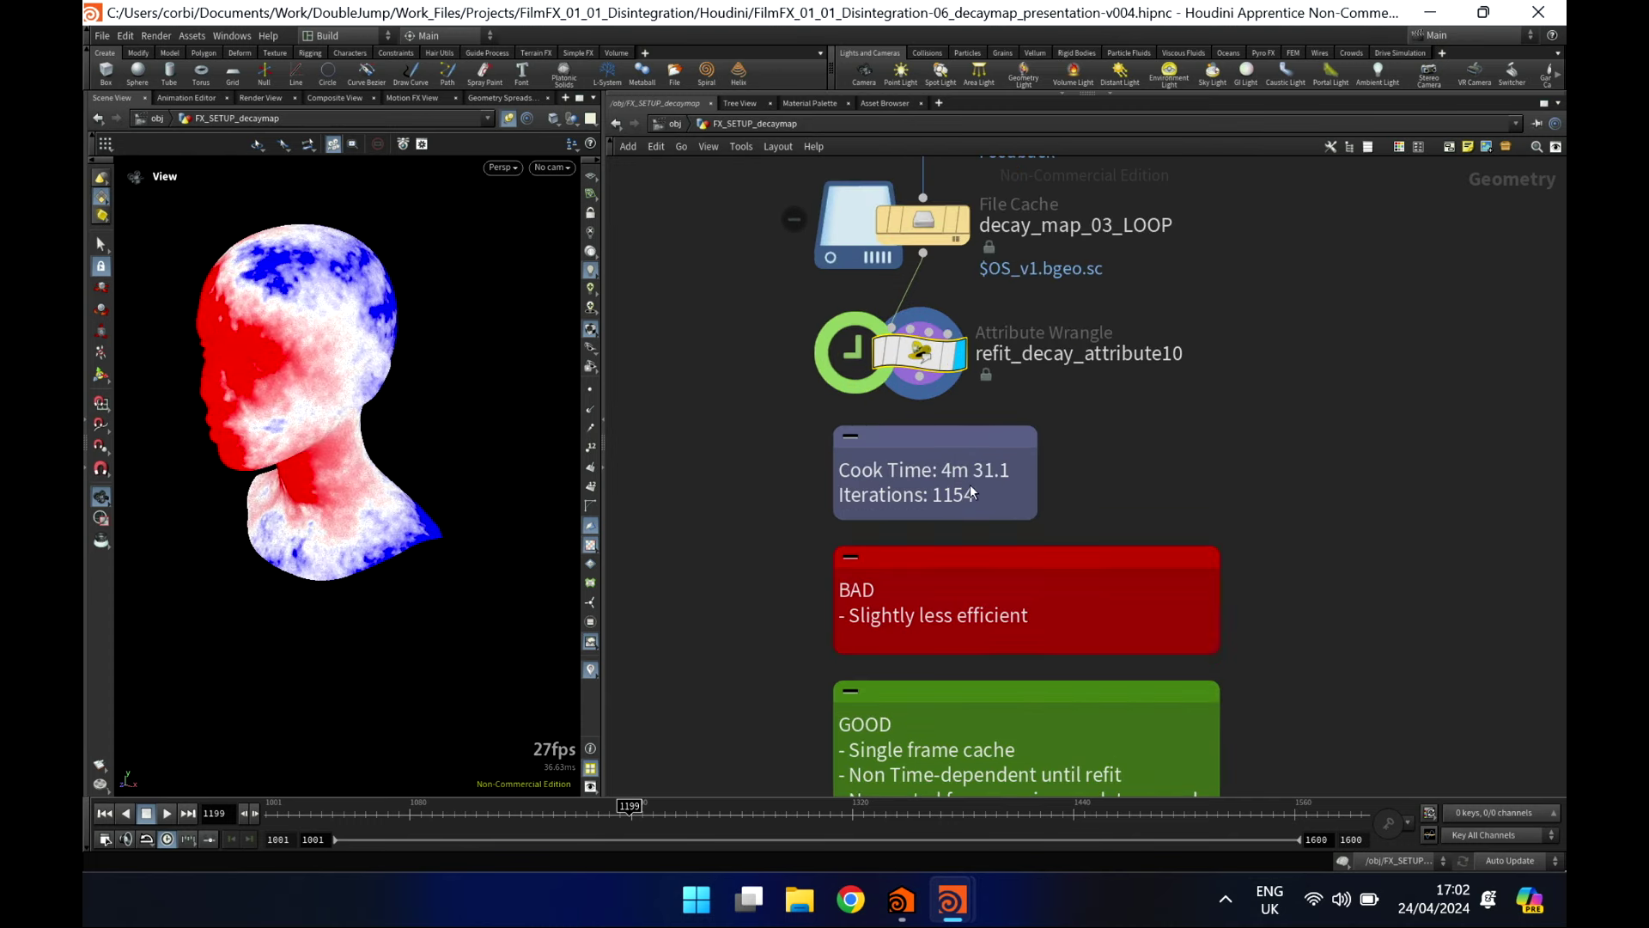
{"action": "middle_click_drag", "start_coordinate": [765, 409], "coordinate": [816, 687]}
{"action": "scroll", "coordinate": [882, 443], "scroll_direction": "down", "scroll_amount": 3}
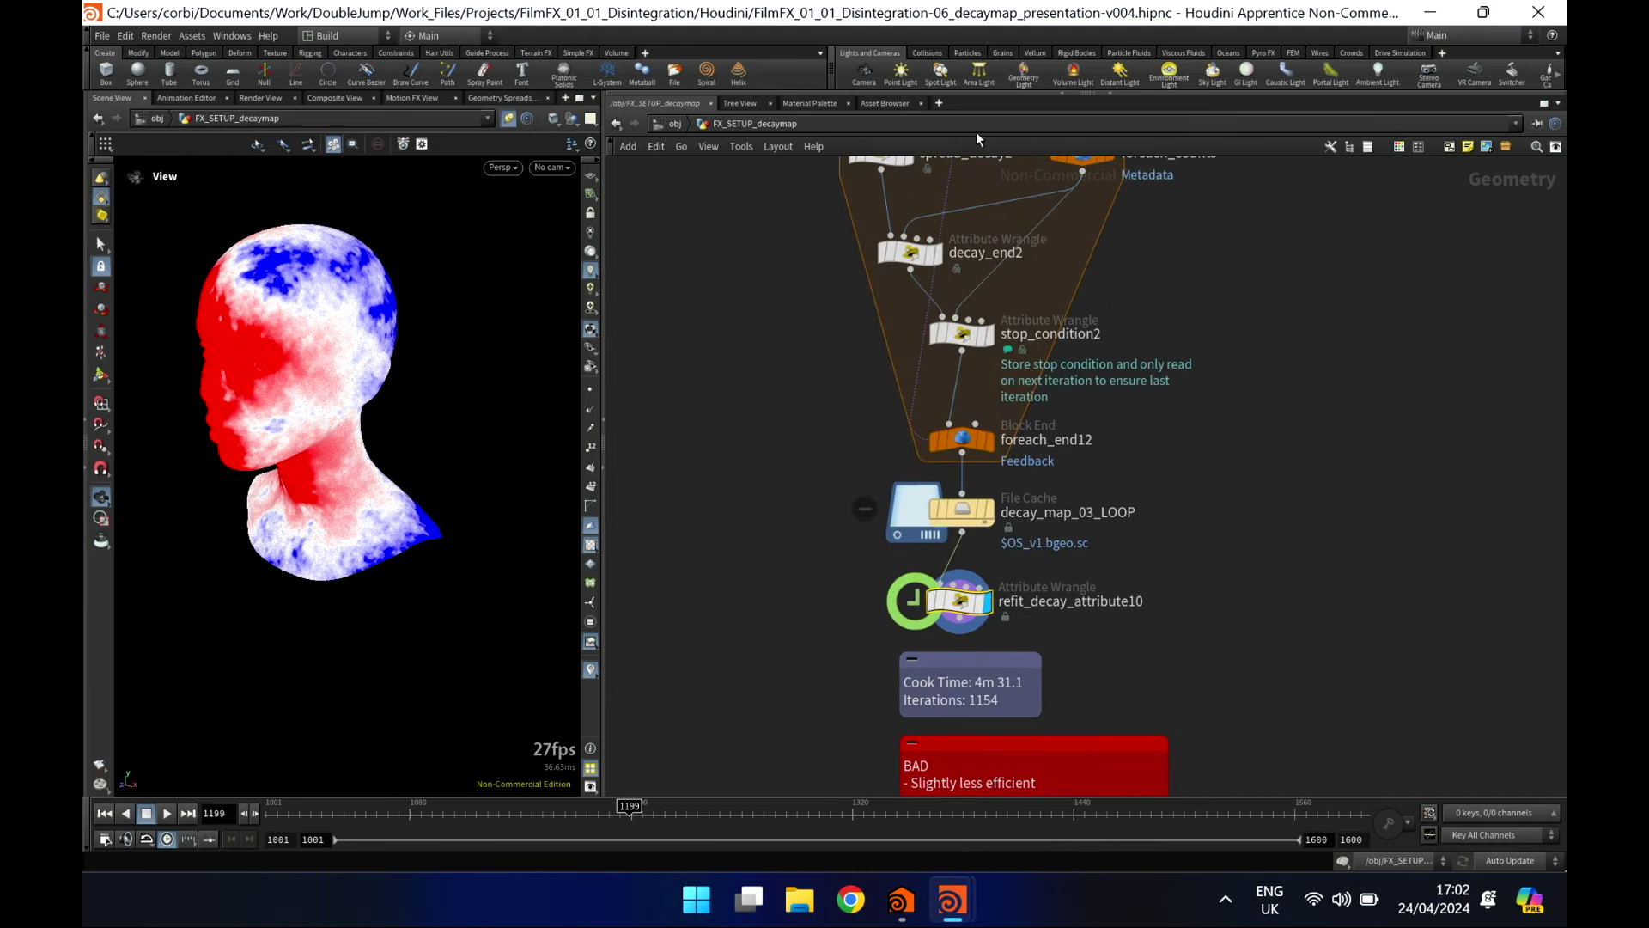
{"action": "middle_click_drag", "start_coordinate": [1057, 466], "coordinate": [989, 306]}
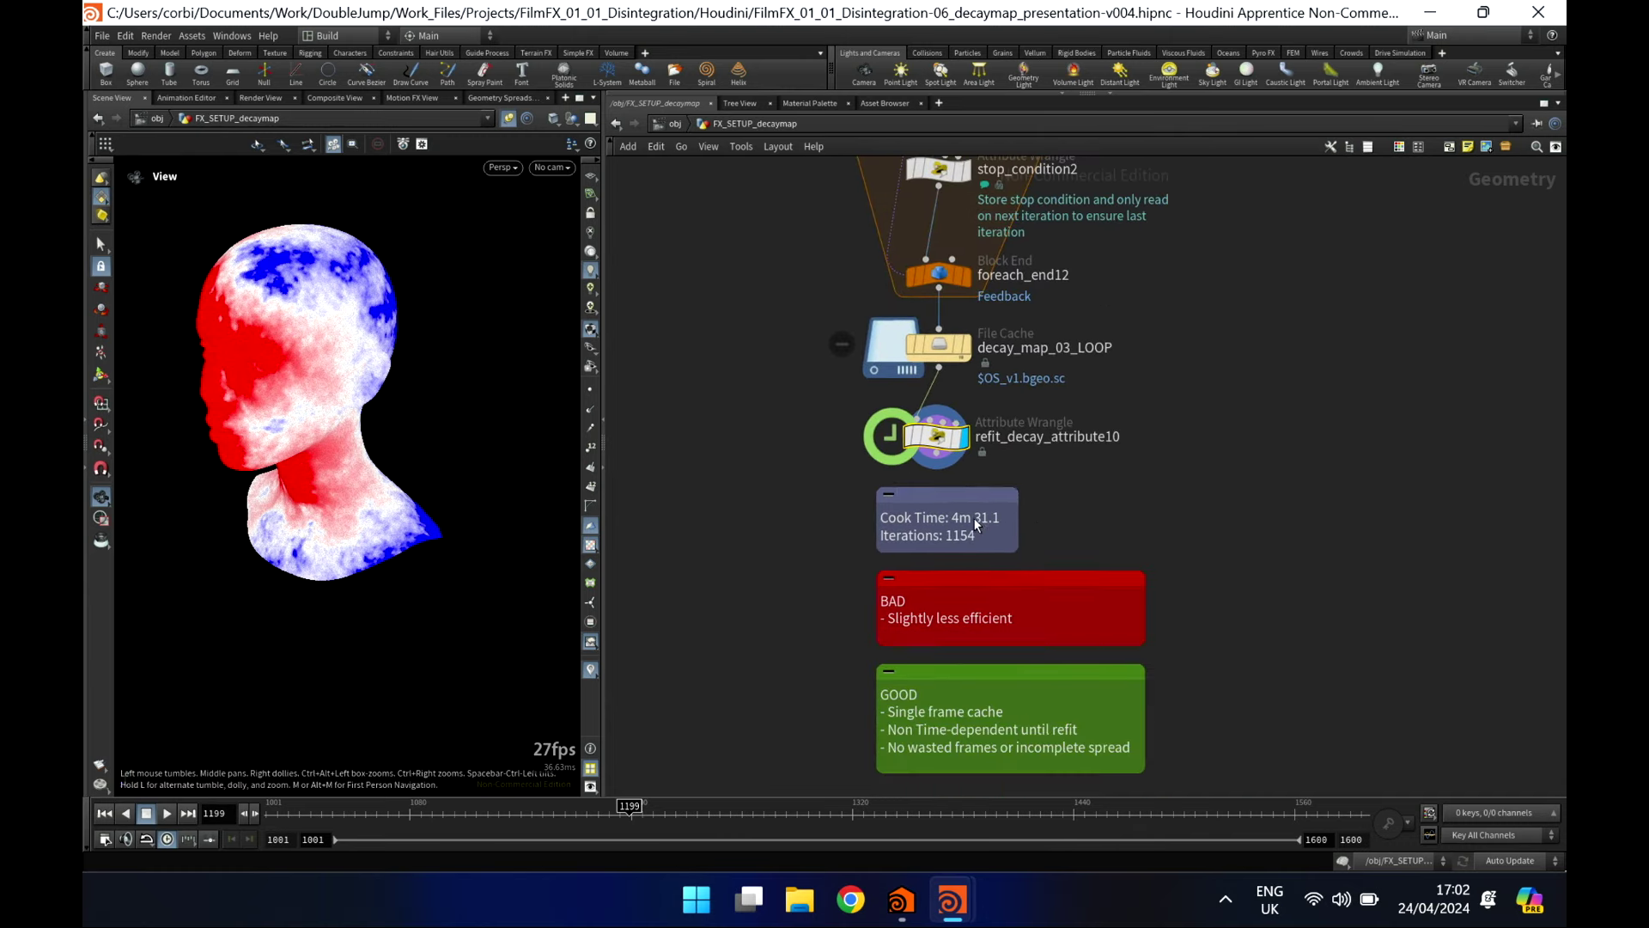
{"action": "scroll", "coordinate": [1127, 528], "scroll_direction": "up", "scroll_amount": 5}
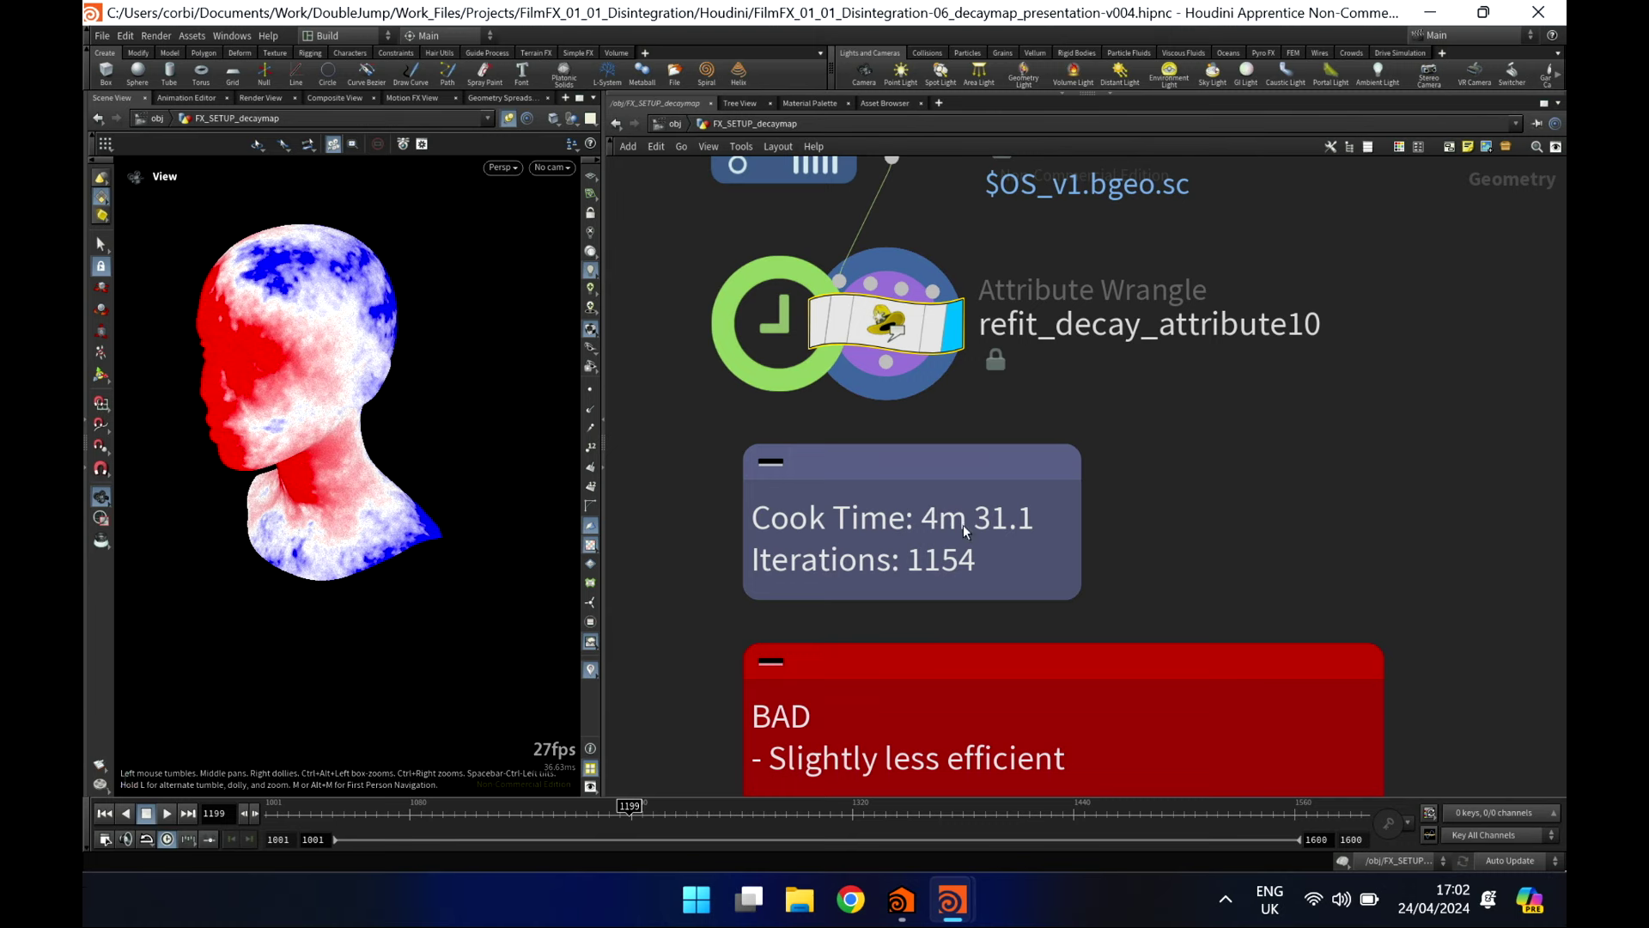
{"action": "middle_click_drag", "start_coordinate": [1128, 507], "coordinate": [1141, 484]}
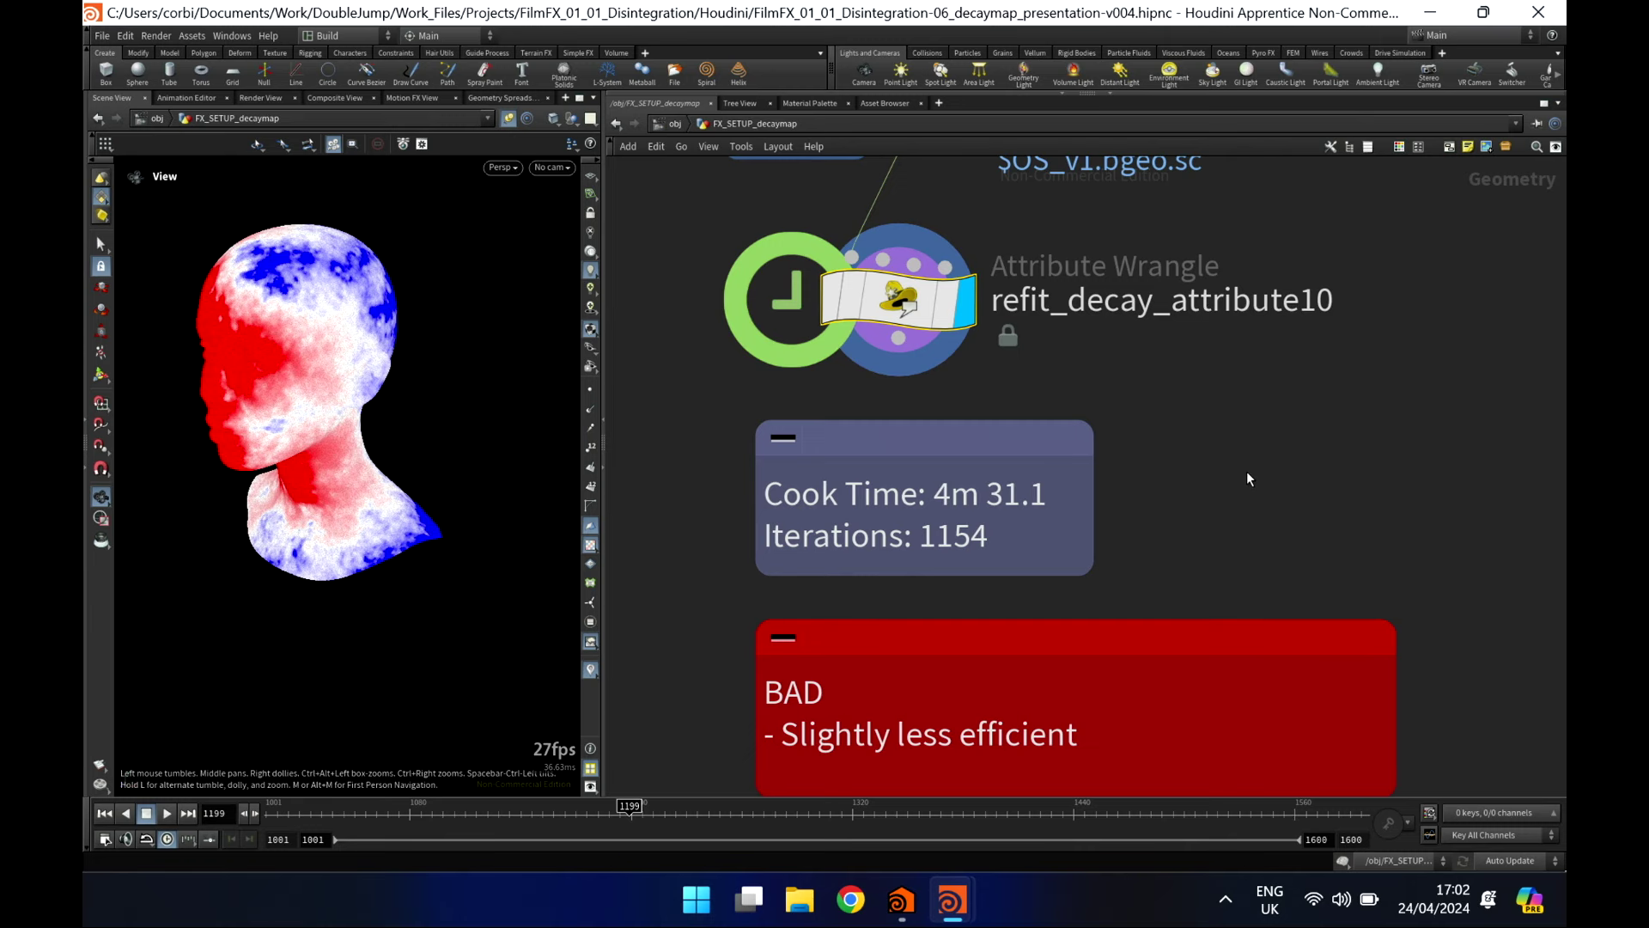
{"action": "scroll", "coordinate": [1149, 389], "scroll_direction": "down", "scroll_amount": 5}
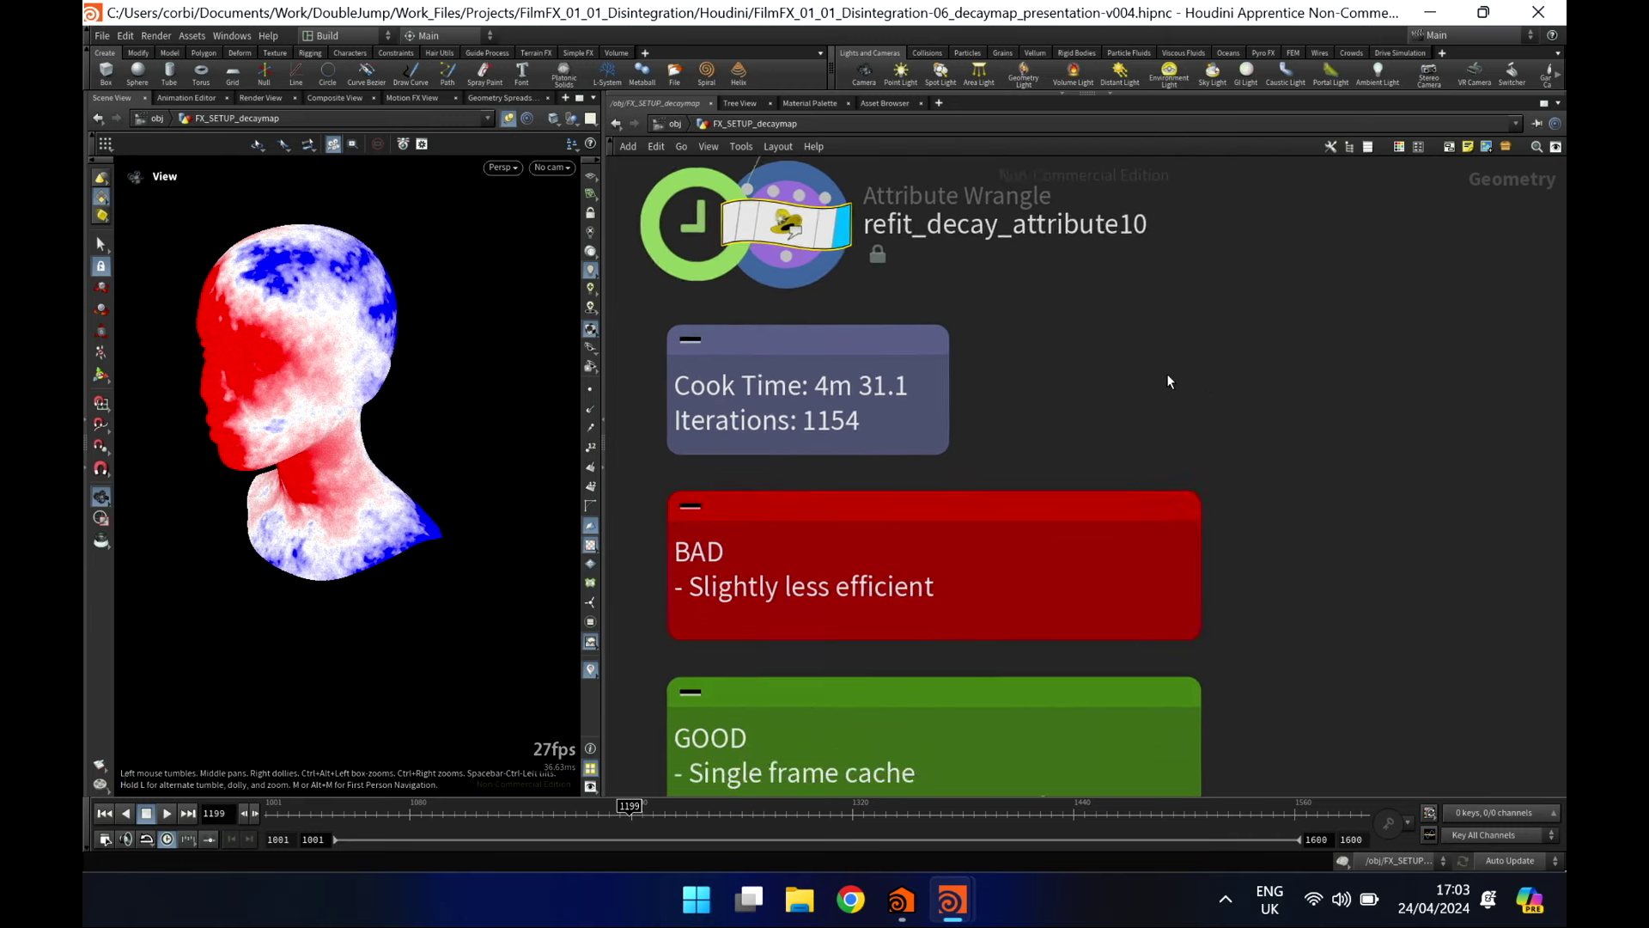
{"action": "middle_click_drag", "start_coordinate": [1269, 507], "coordinate": [1136, 451]}
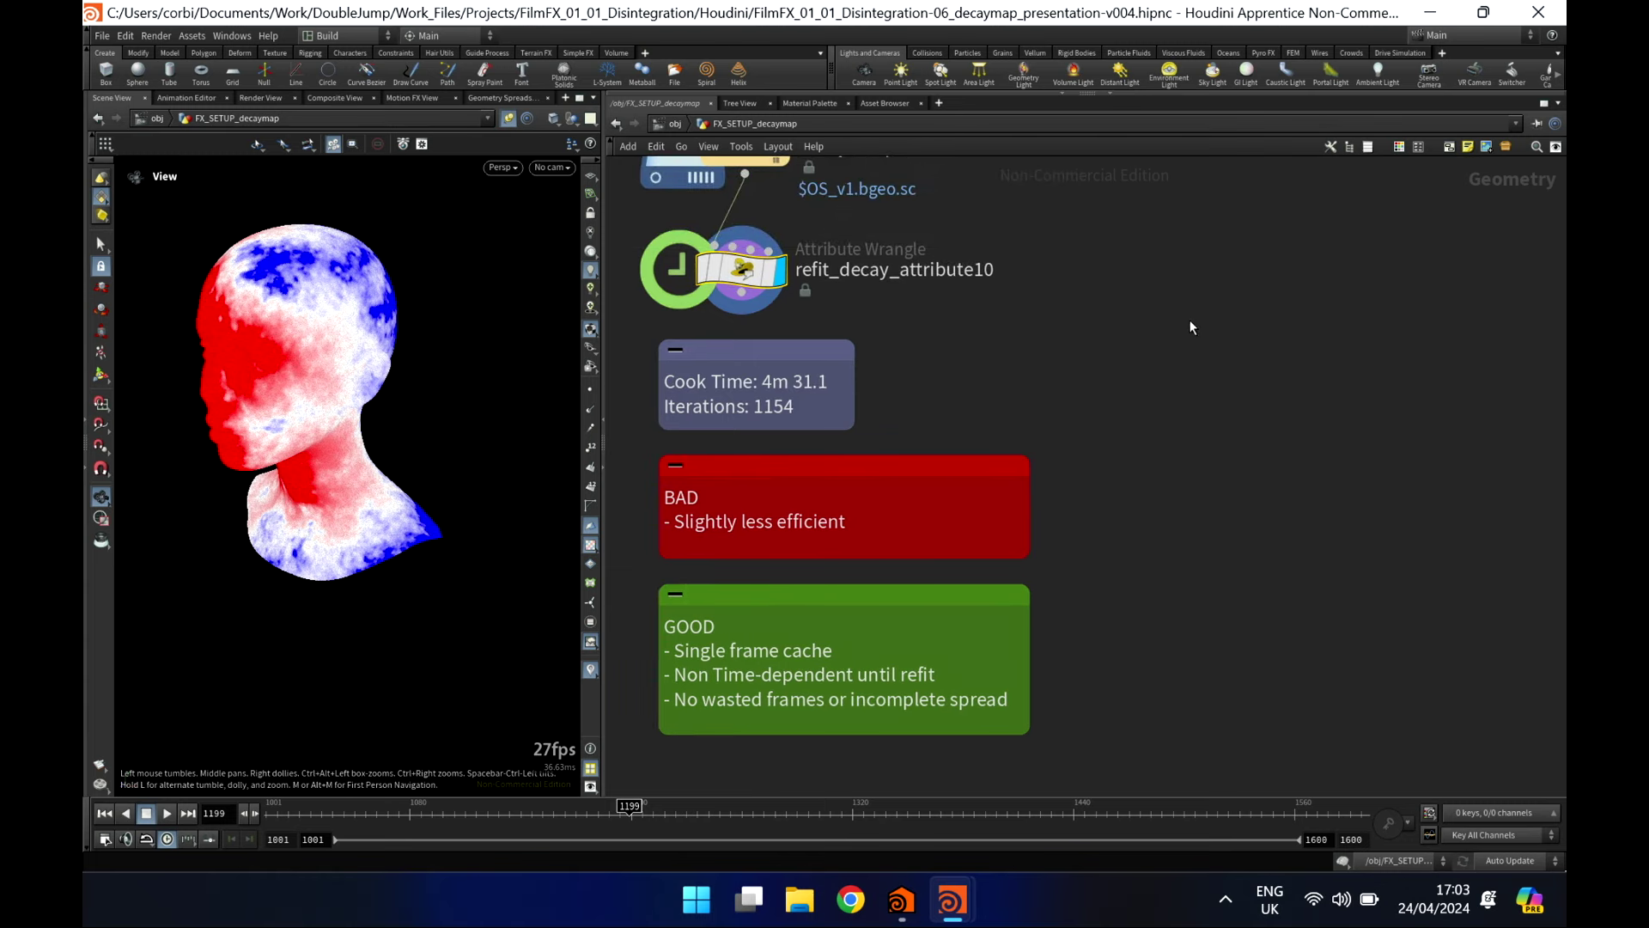
Inspect the parameters and VEX code of the spread_decay2 wrangle inside the foreach feedback loop
{"action": "middle_click_drag", "start_coordinate": [1069, 276], "coordinate": [1090, 476]}
{"action": "scroll", "coordinate": [1117, 515], "scroll_direction": "down", "scroll_amount": 3}
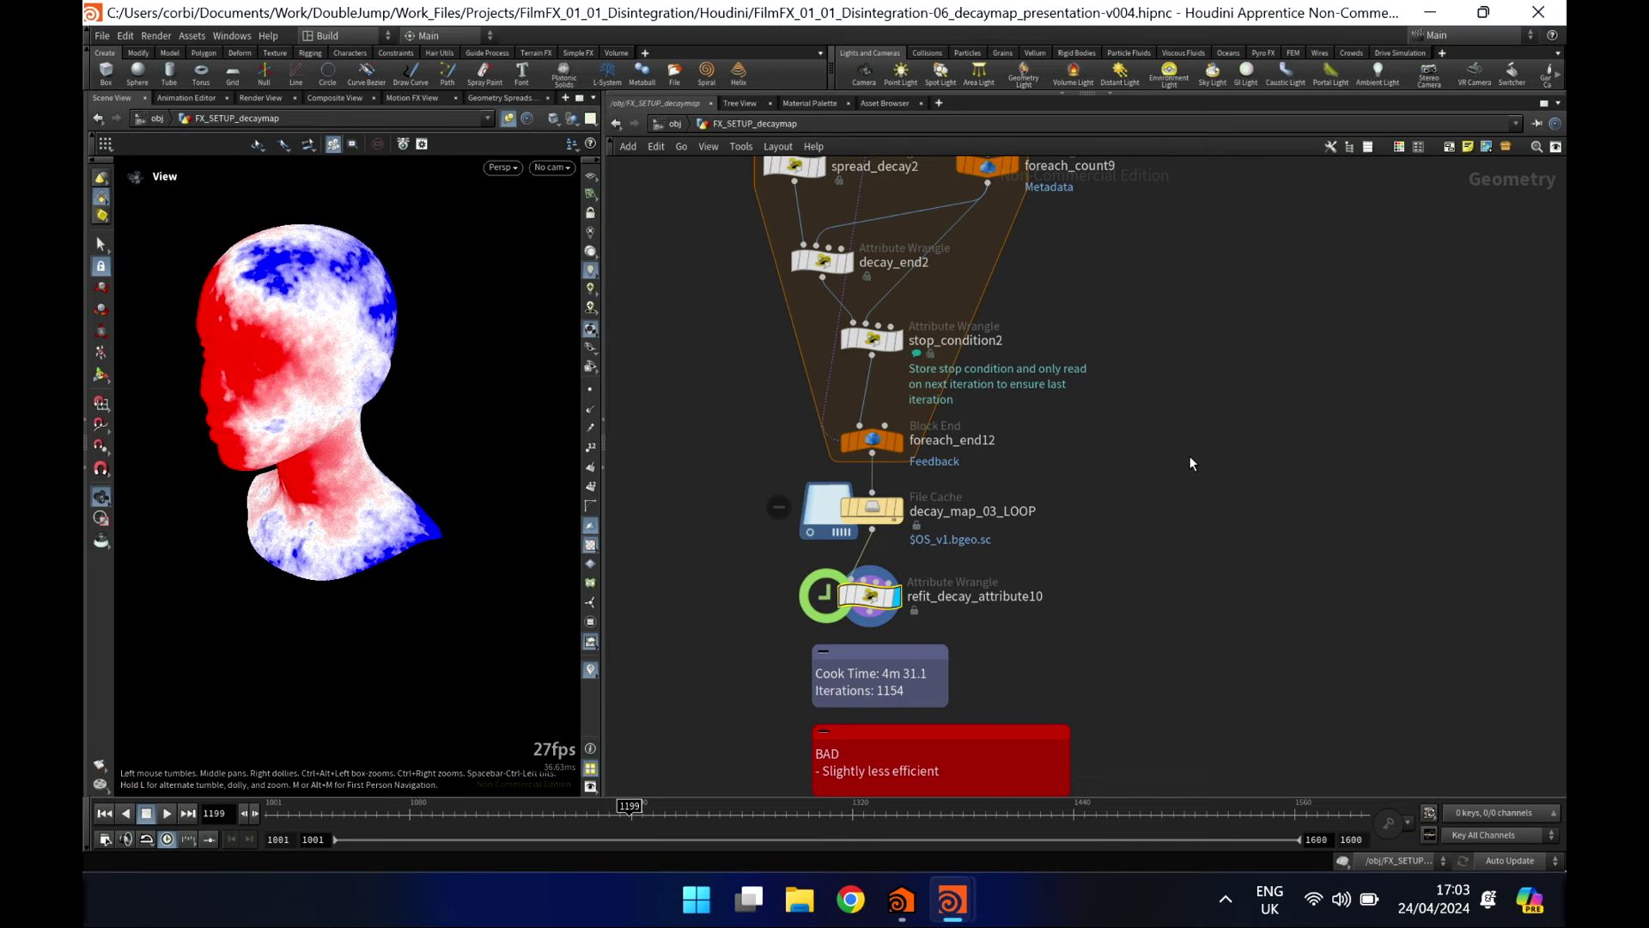
{"action": "middle_click_drag", "start_coordinate": [1230, 440], "coordinate": [1145, 589]}
{"action": "scroll", "coordinate": [1163, 522], "scroll_direction": "down", "scroll_amount": 1}
{"action": "middle_click_drag", "start_coordinate": [1169, 479], "coordinate": [1141, 552]}
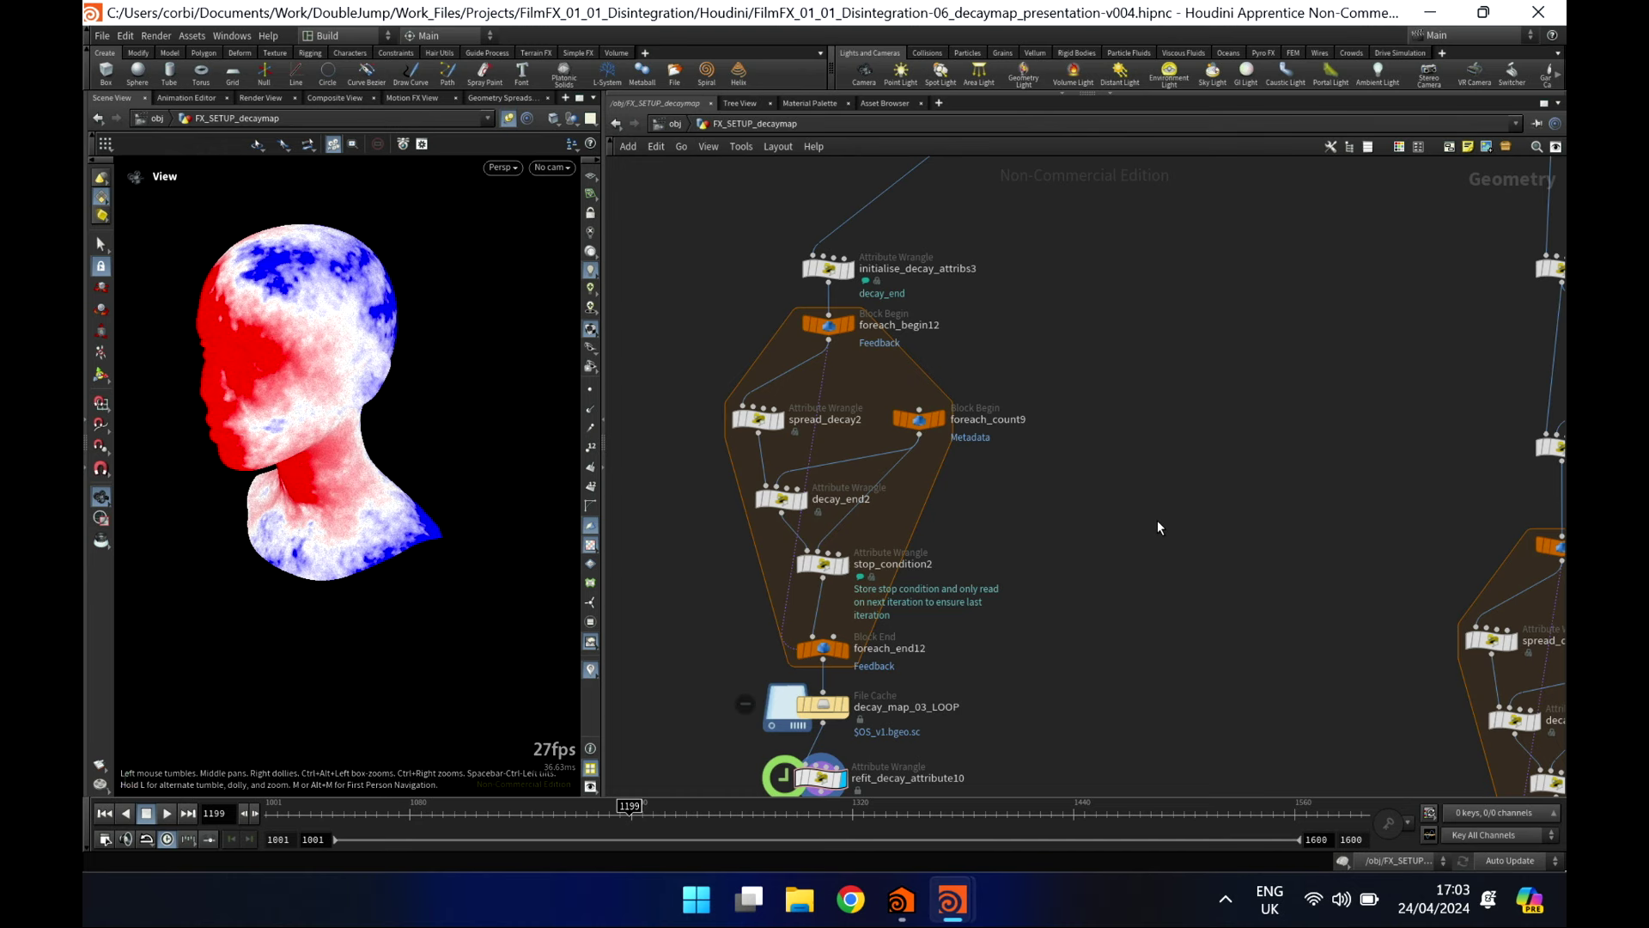
{"action": "middle_click_drag", "start_coordinate": [1246, 457], "coordinate": [1540, 541]}
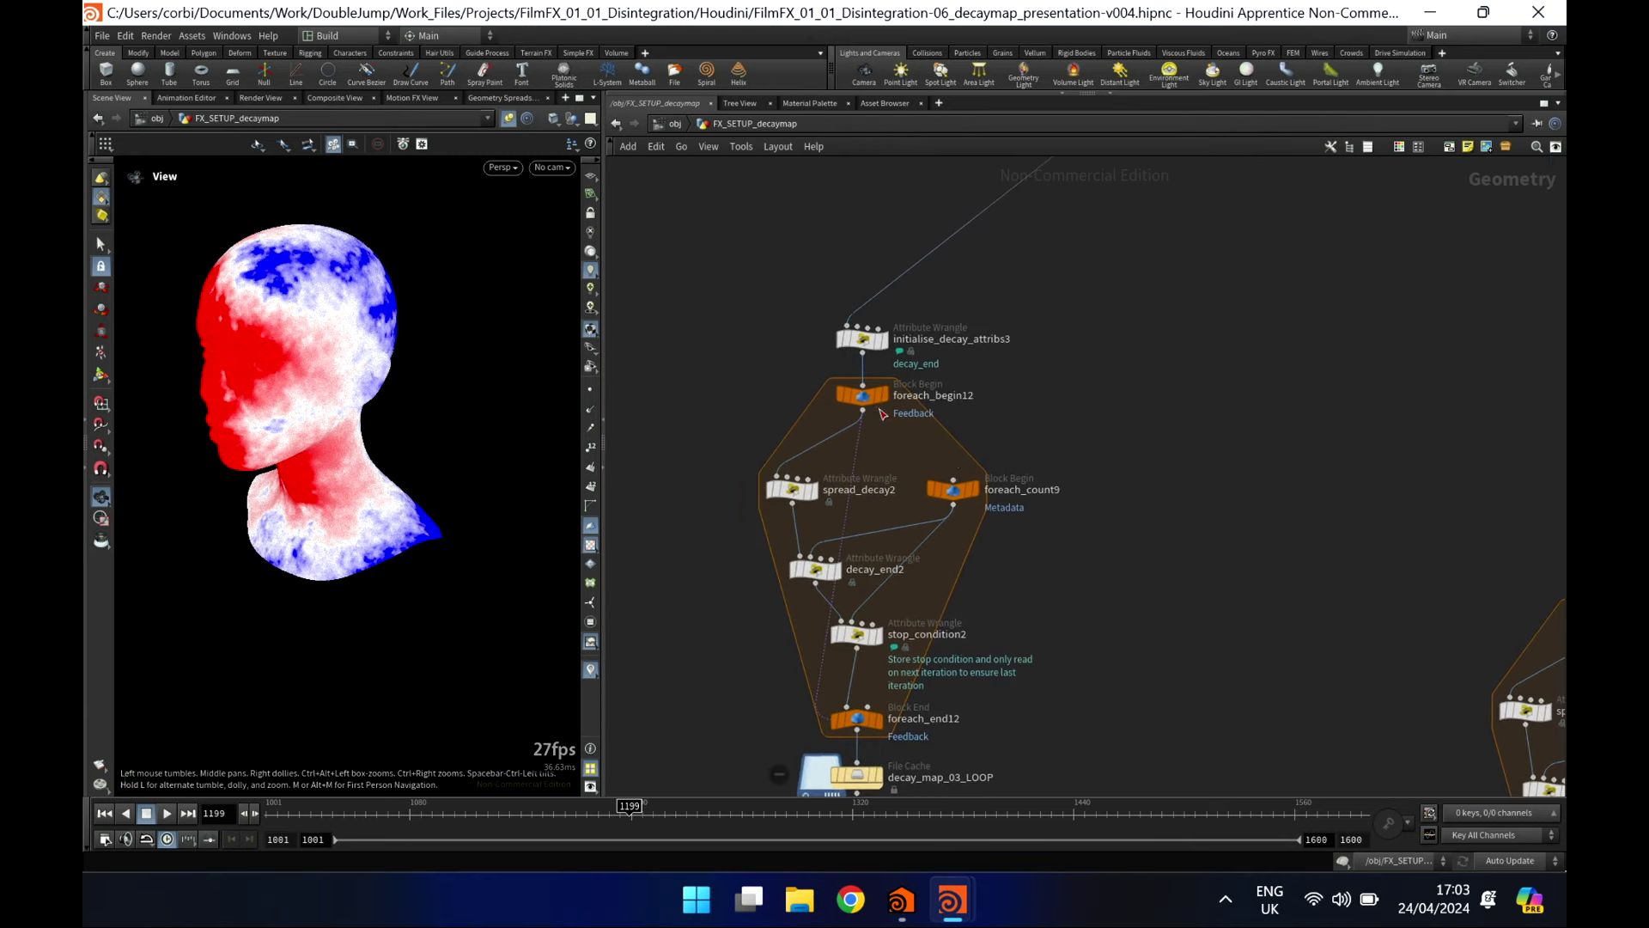
{"action": "scroll", "coordinate": [799, 459], "scroll_direction": "up", "scroll_amount": 3}
{"action": "mouse_move", "coordinate": [801, 515]}
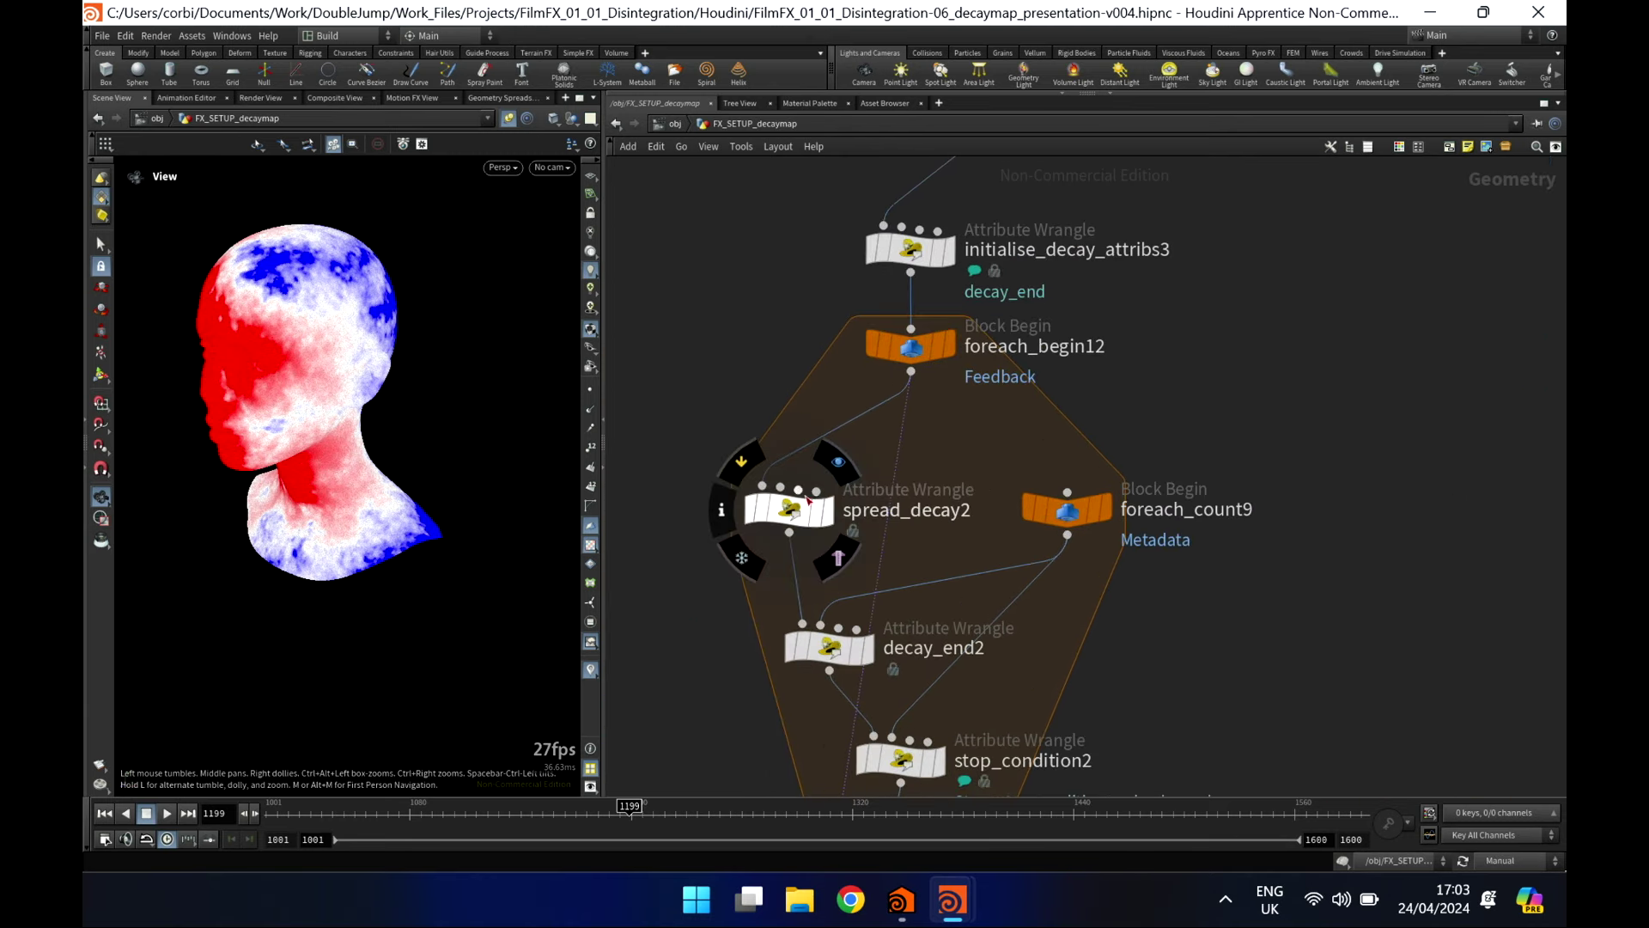
{"action": "left_click", "coordinate": [808, 507]}
{"action": "key", "text": "p"}
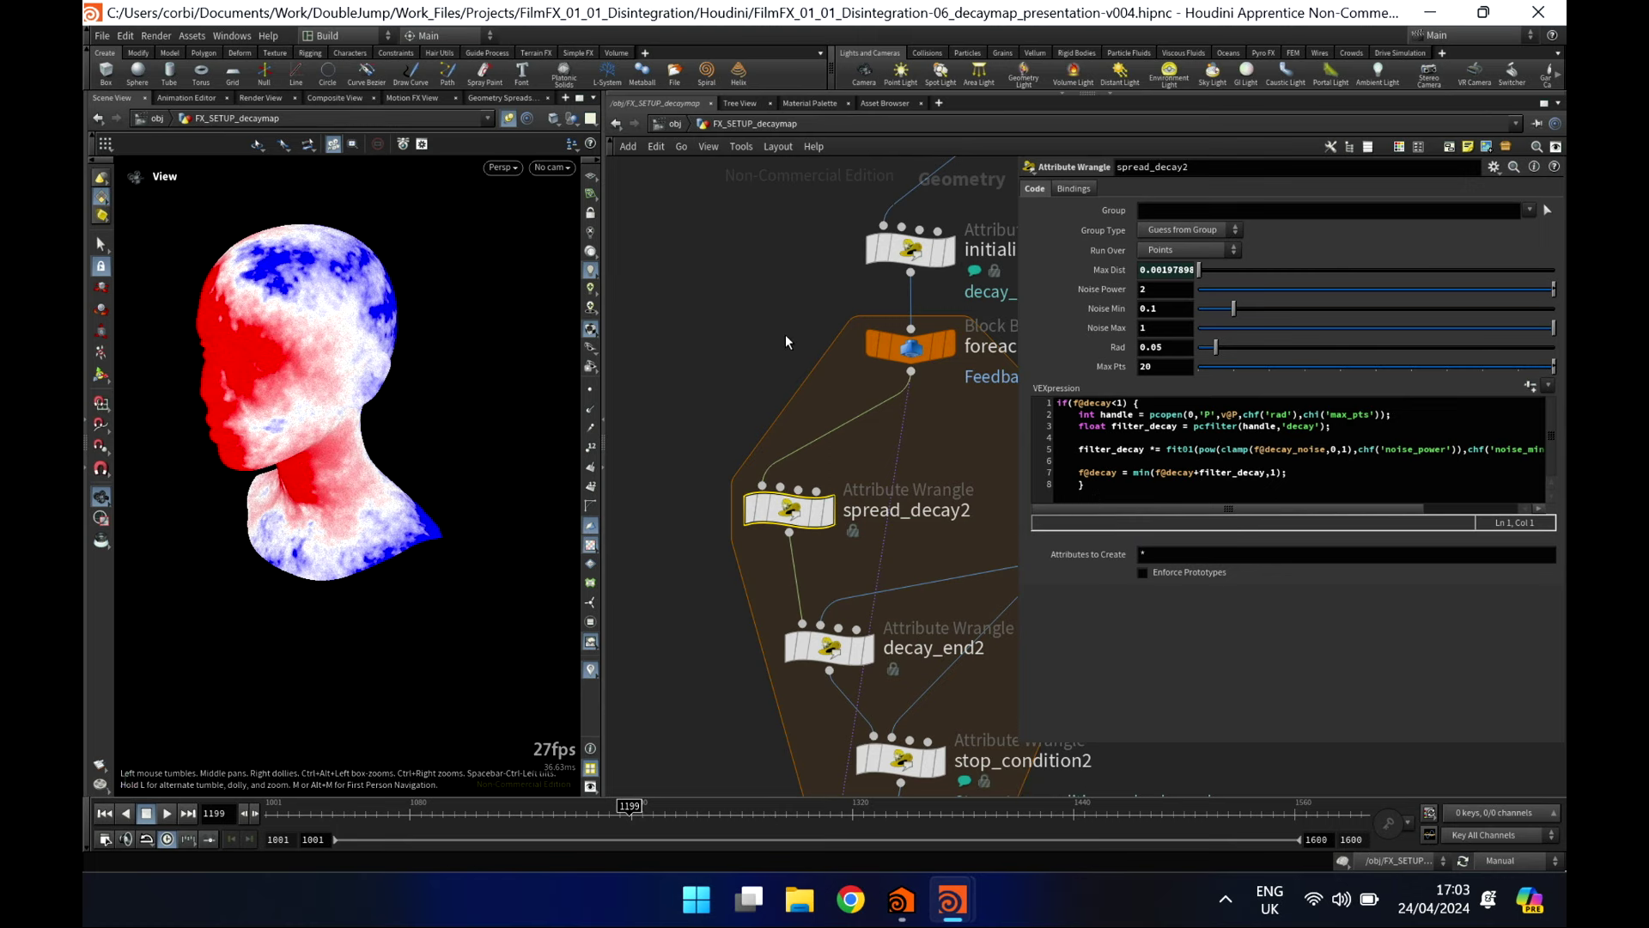
{"action": "key", "text": "p"}
Compare the decay_map_03_LOOP network with the neighbouring network that adds the dist_to_nearest_neighbour, max_dist and find_neighbours_and_distances nodes
{"action": "middle_click_drag", "start_coordinate": [1285, 405], "coordinate": [773, 352]}
{"action": "middle_click_drag", "start_coordinate": [1340, 481], "coordinate": [818, 438]}
{"action": "scroll", "coordinate": [1099, 473], "scroll_direction": "down", "scroll_amount": 1}
{"action": "middle_click_drag", "start_coordinate": [1098, 472], "coordinate": [1000, 421]}
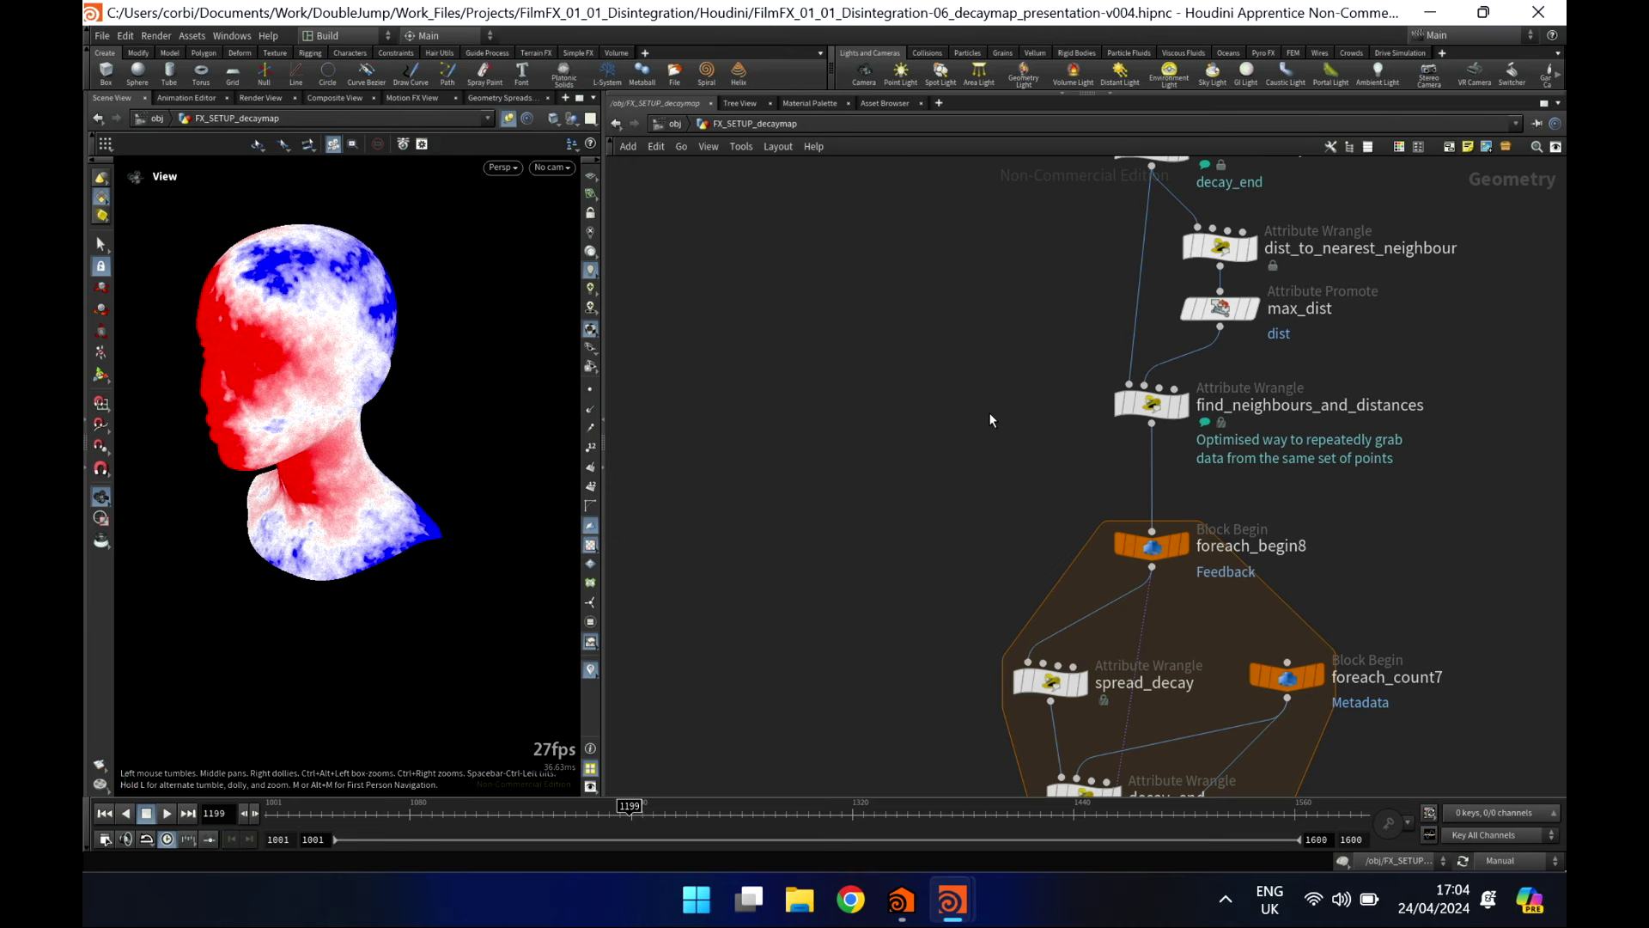
{"action": "middle_click_drag", "start_coordinate": [1032, 360], "coordinate": [969, 363]}
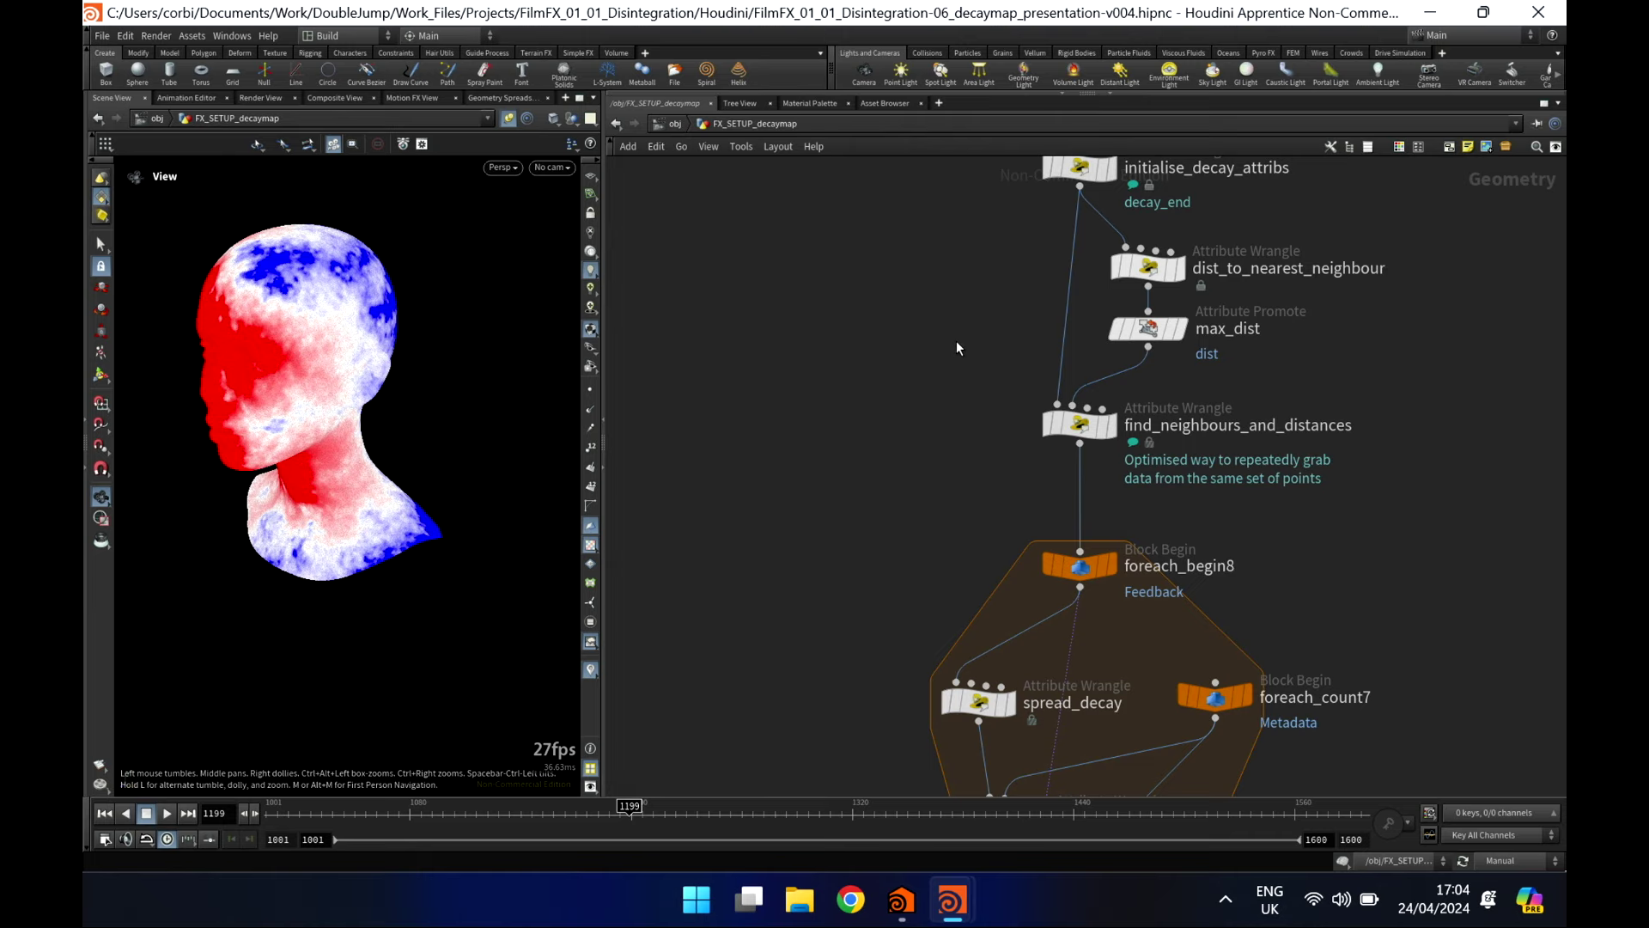
{"action": "scroll", "coordinate": [965, 339], "scroll_direction": "down", "scroll_amount": 4}
{"action": "middle_click_drag", "start_coordinate": [931, 368], "coordinate": [1164, 352]}
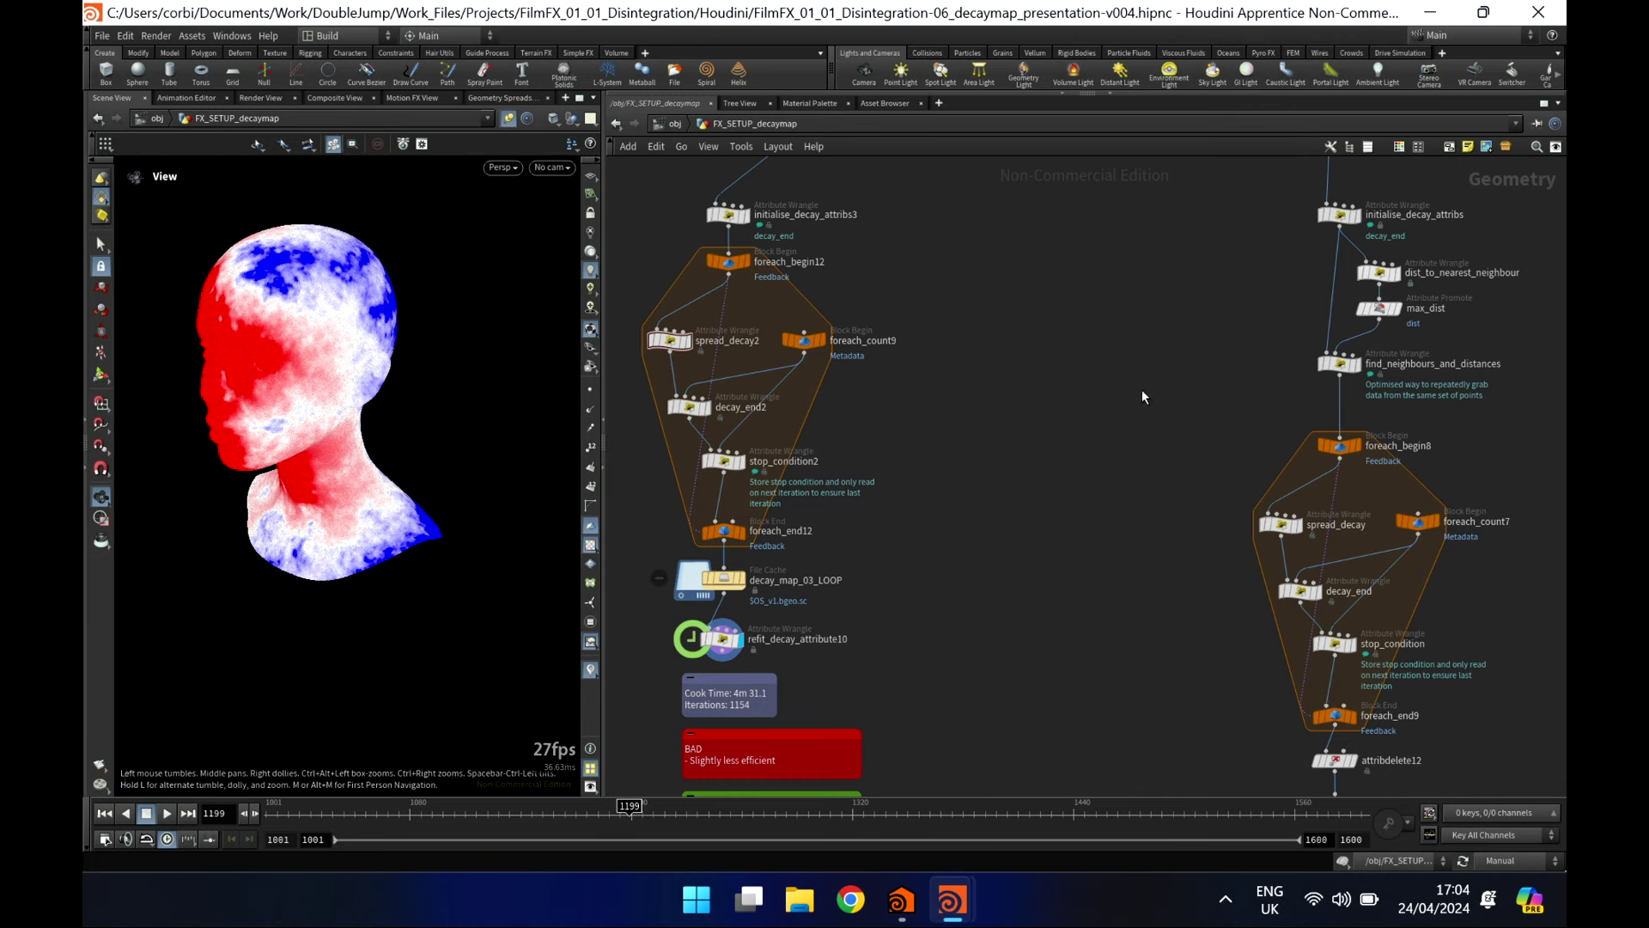
{"action": "middle_click_drag", "start_coordinate": [989, 311], "coordinate": [1011, 319]}
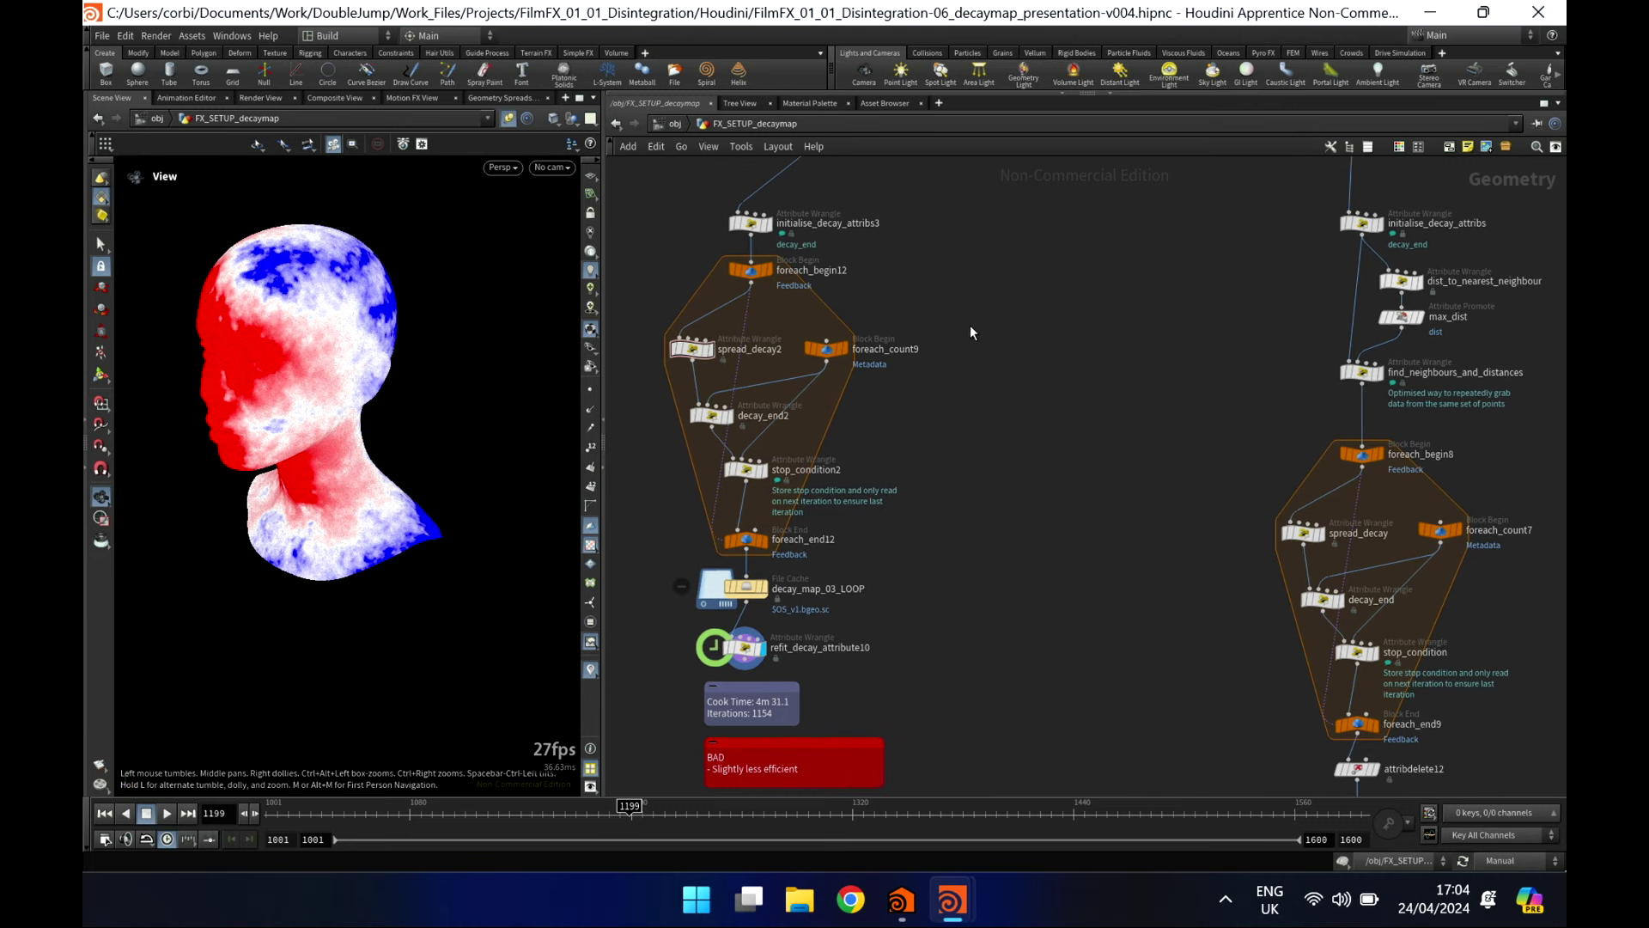
{"action": "left_click", "coordinate": [700, 350]}
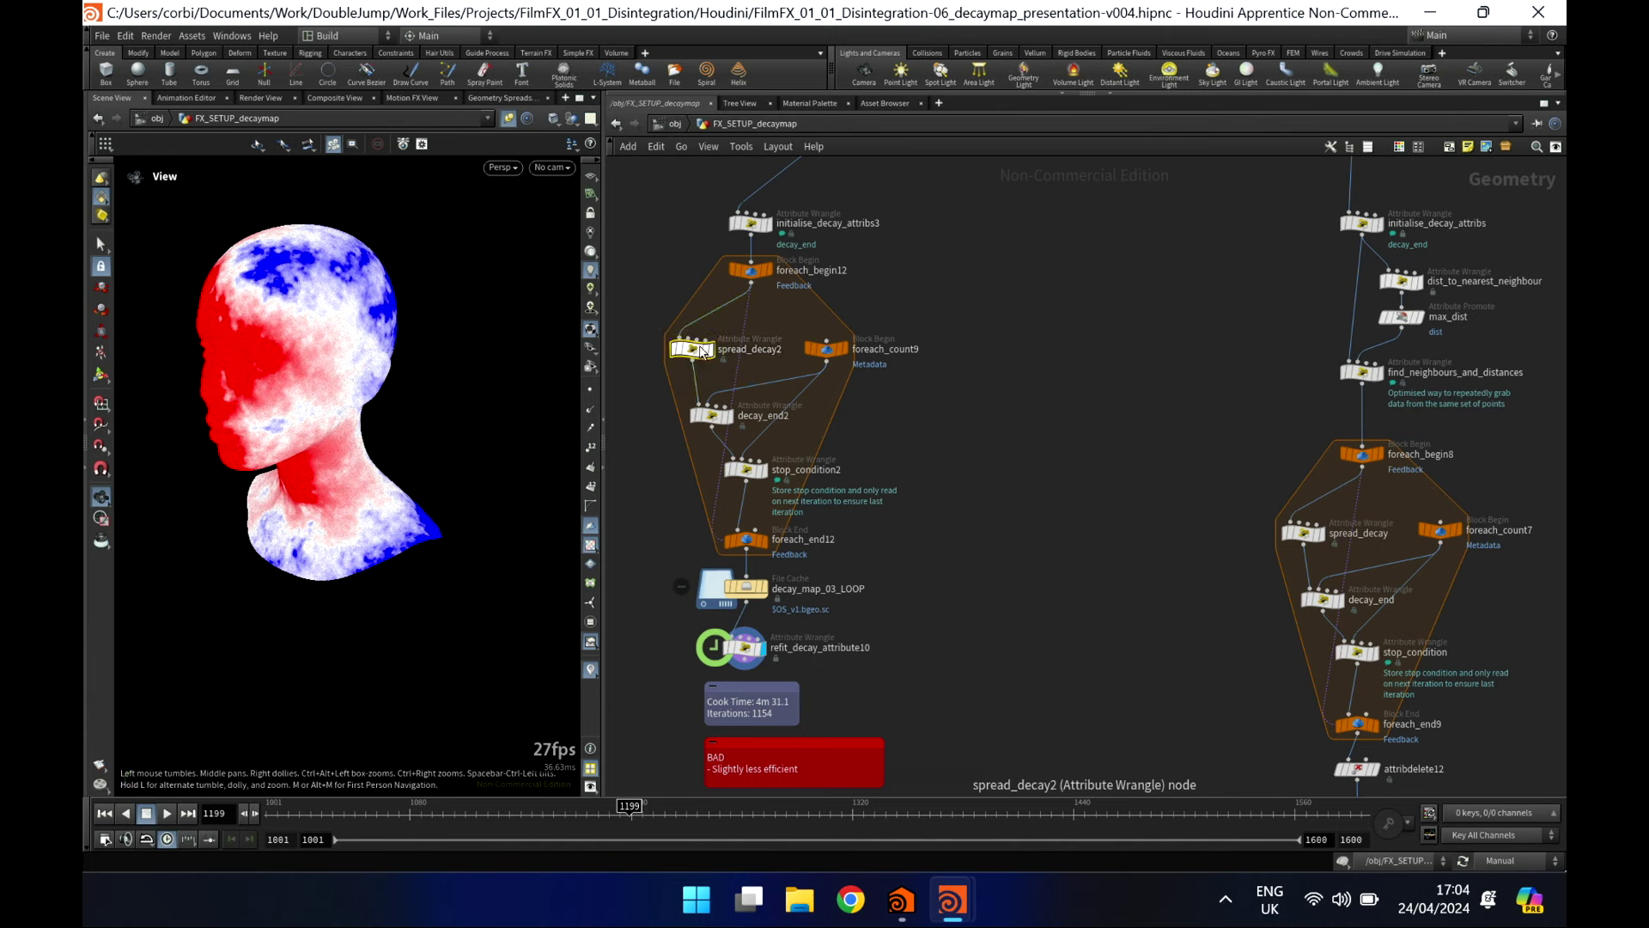
{"action": "middle_click_drag", "start_coordinate": [1146, 343], "coordinate": [1058, 360]}
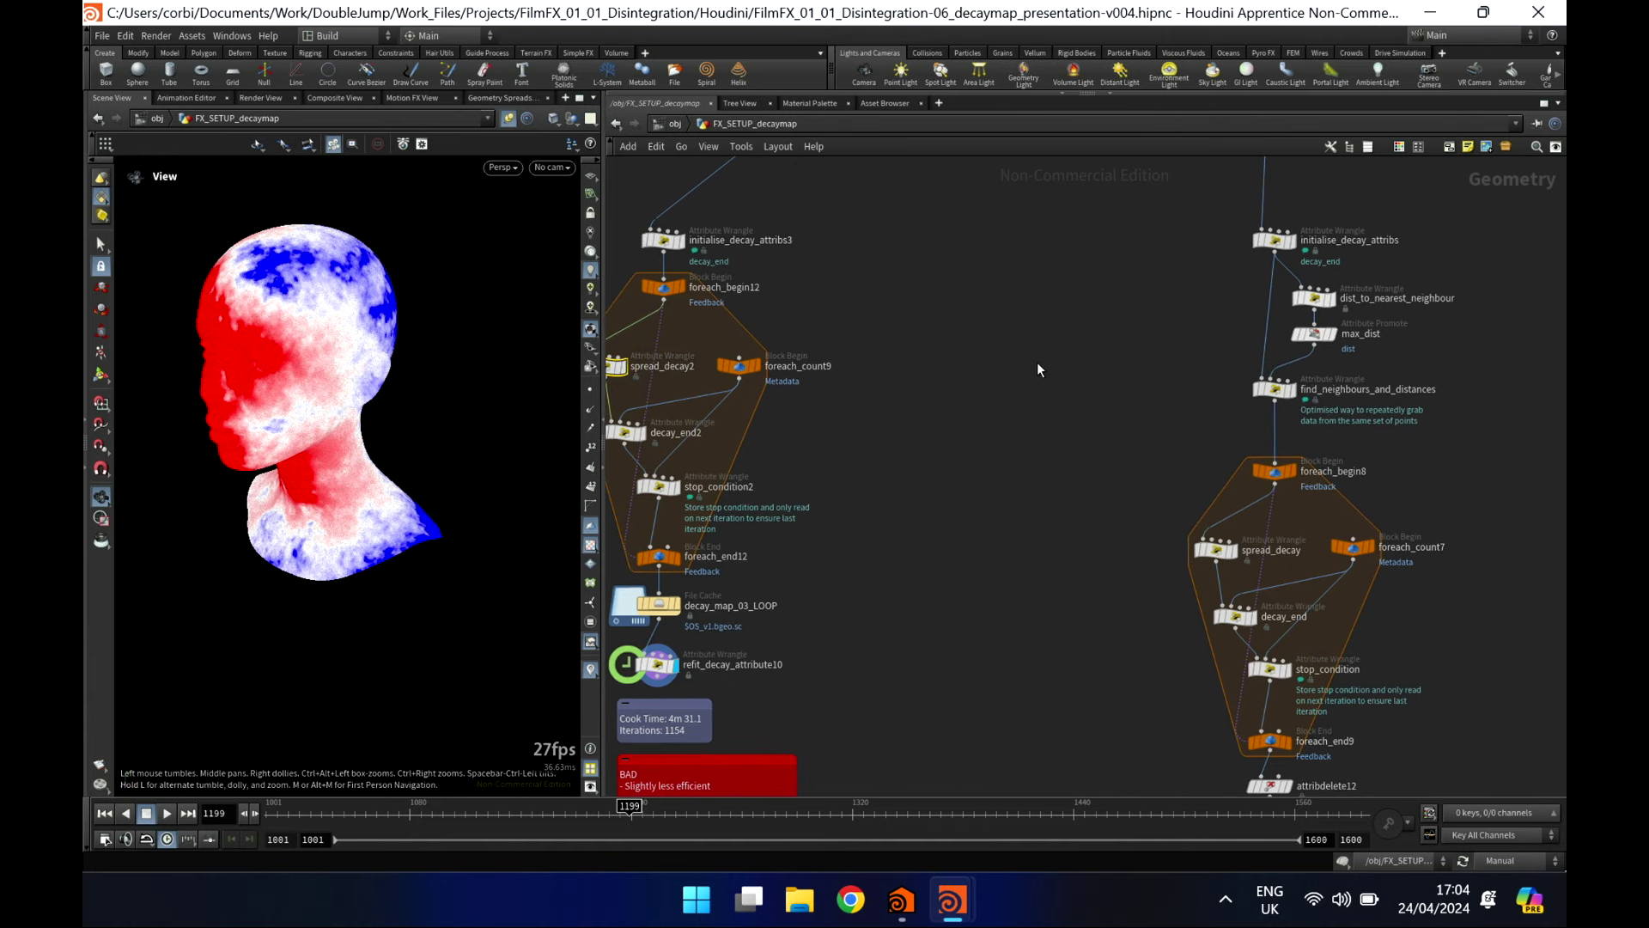
{"action": "middle_click_drag", "start_coordinate": [1162, 301], "coordinate": [1070, 329]}
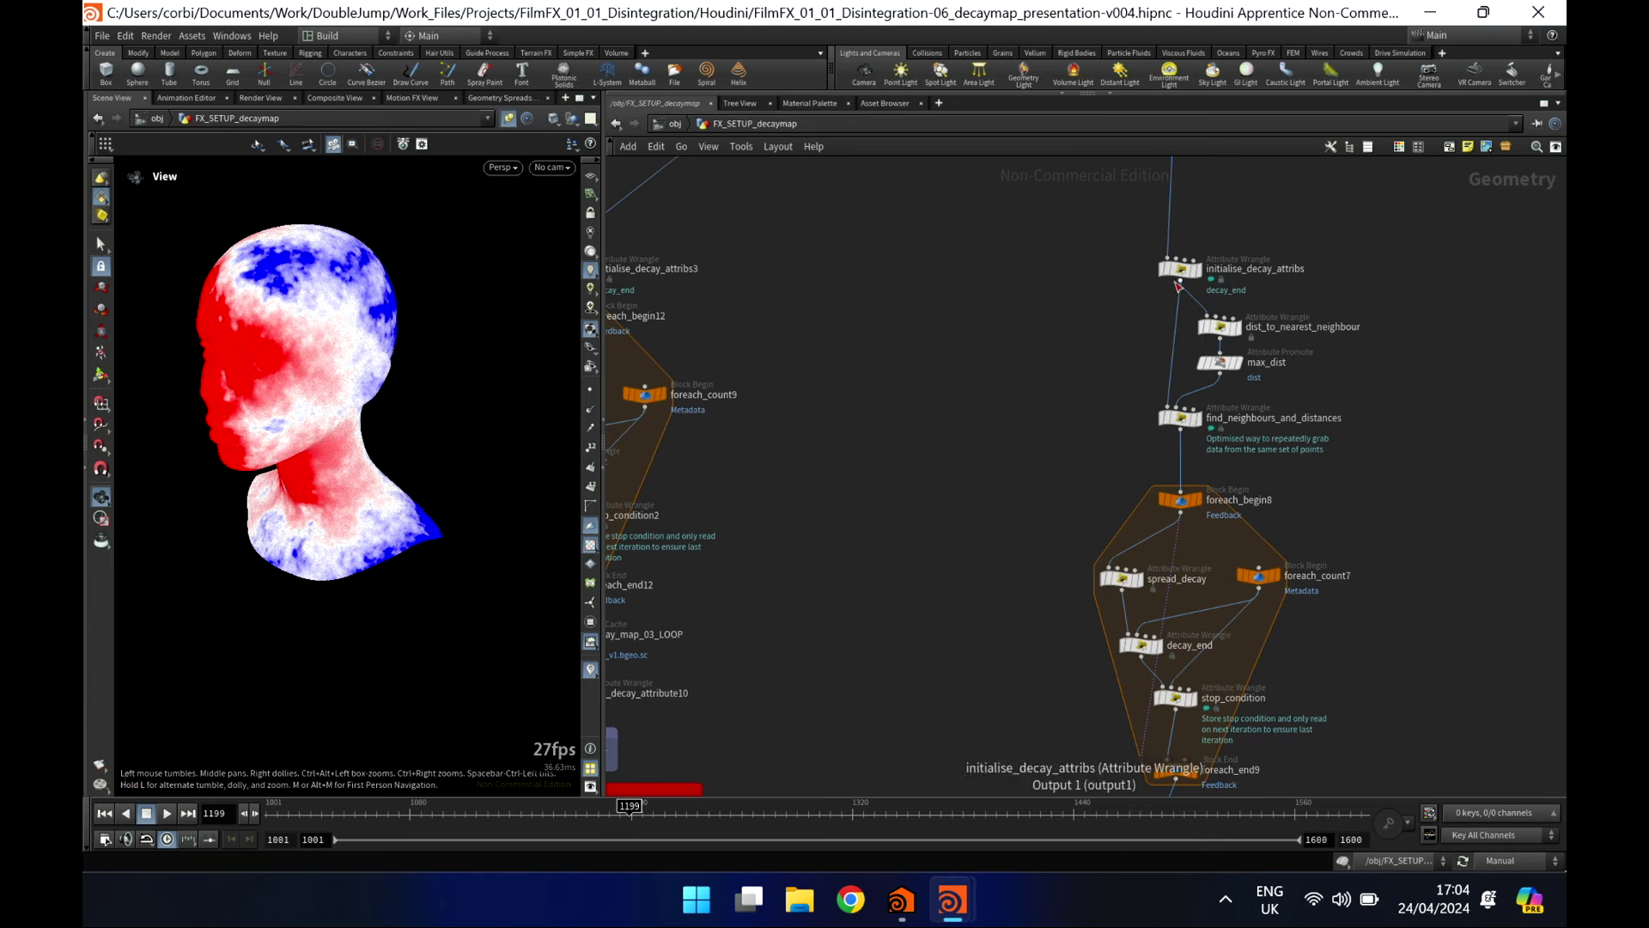
Display the find_neighbours_and_distances wrangle that follows initialise_decay_attribs
{"action": "scroll", "coordinate": [1182, 281], "scroll_direction": "up", "scroll_amount": 3}
{"action": "middle_click_drag", "start_coordinate": [1062, 250], "coordinate": [1034, 254]}
{"action": "left_click_drag", "start_coordinate": [1033, 254], "coordinate": [1234, 282]}
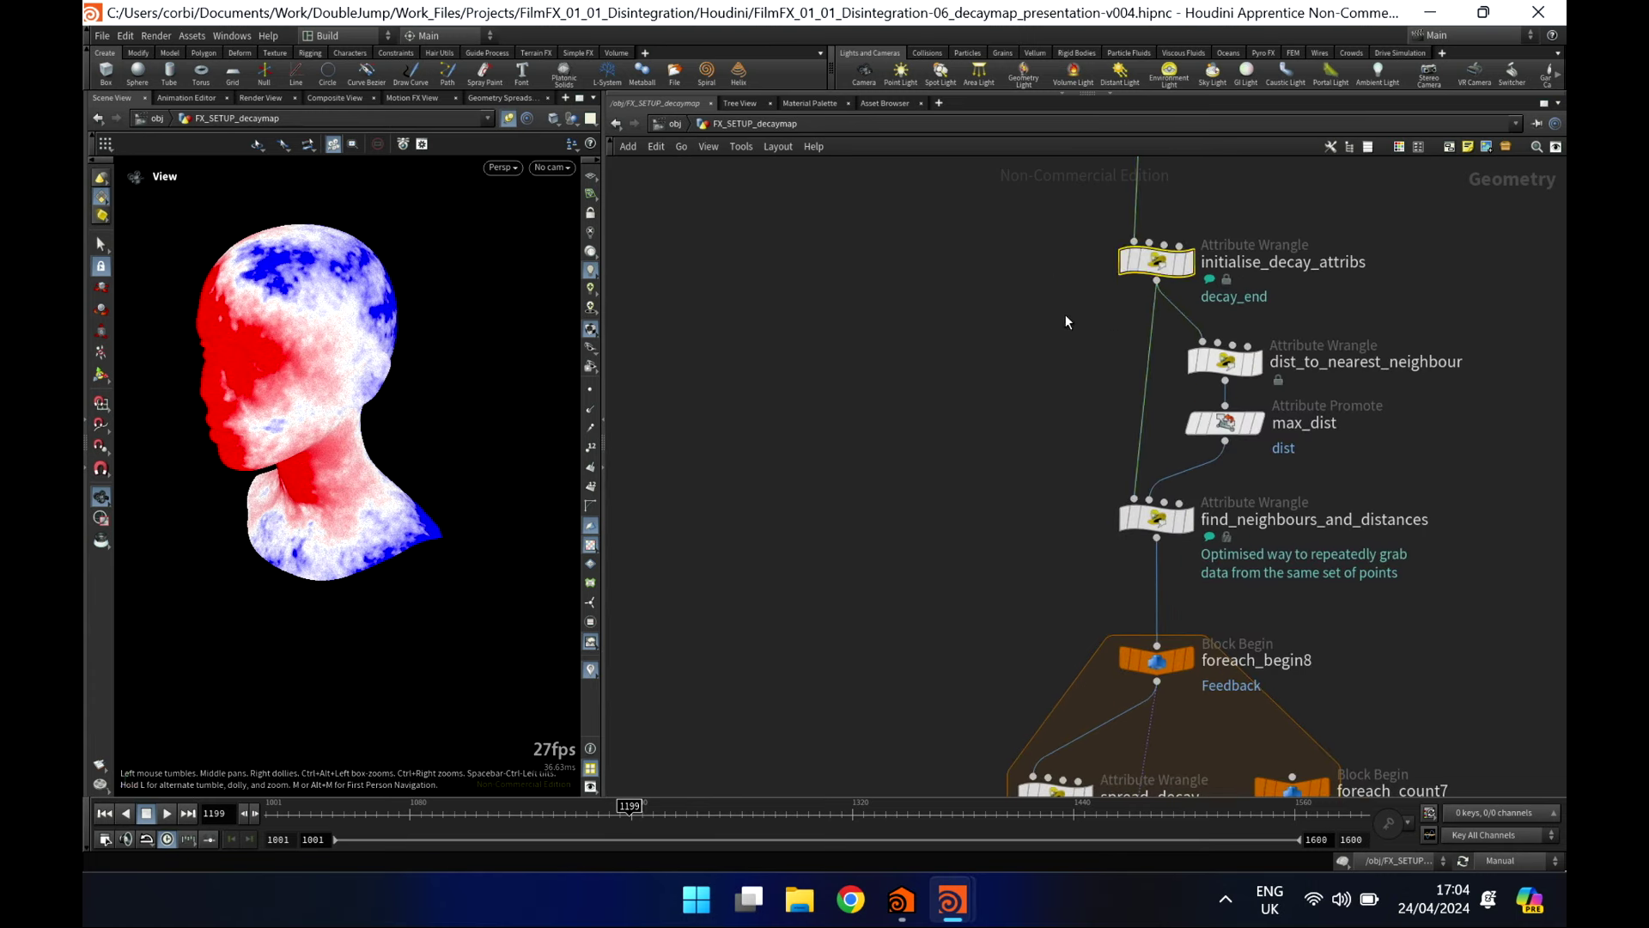
{"action": "mouse_move", "coordinate": [1158, 535]}
{"action": "left_click", "coordinate": [1200, 478]}
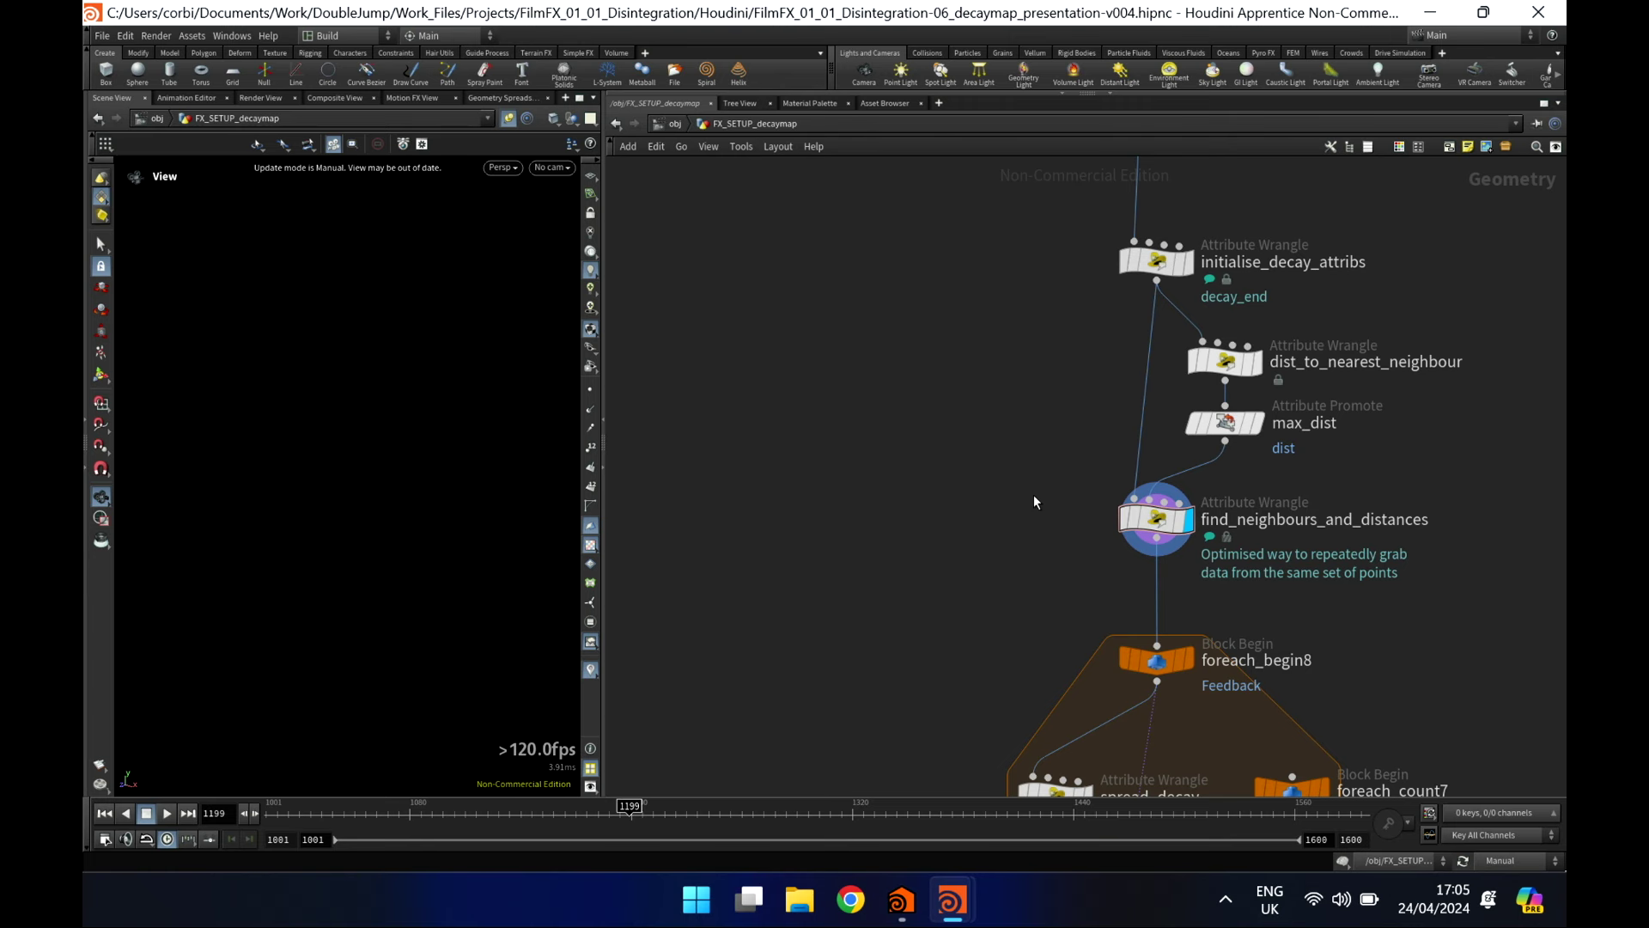
Open the find_neighbours_and_distances parameters and inspect the nearpoints line of its VEX code
{"action": "left_click", "coordinate": [1156, 519]}
{"action": "middle_click_drag", "start_coordinate": [999, 493], "coordinate": [778, 455]}
{"action": "key", "text": "p"}
{"action": "left_click", "coordinate": [1147, 327]}
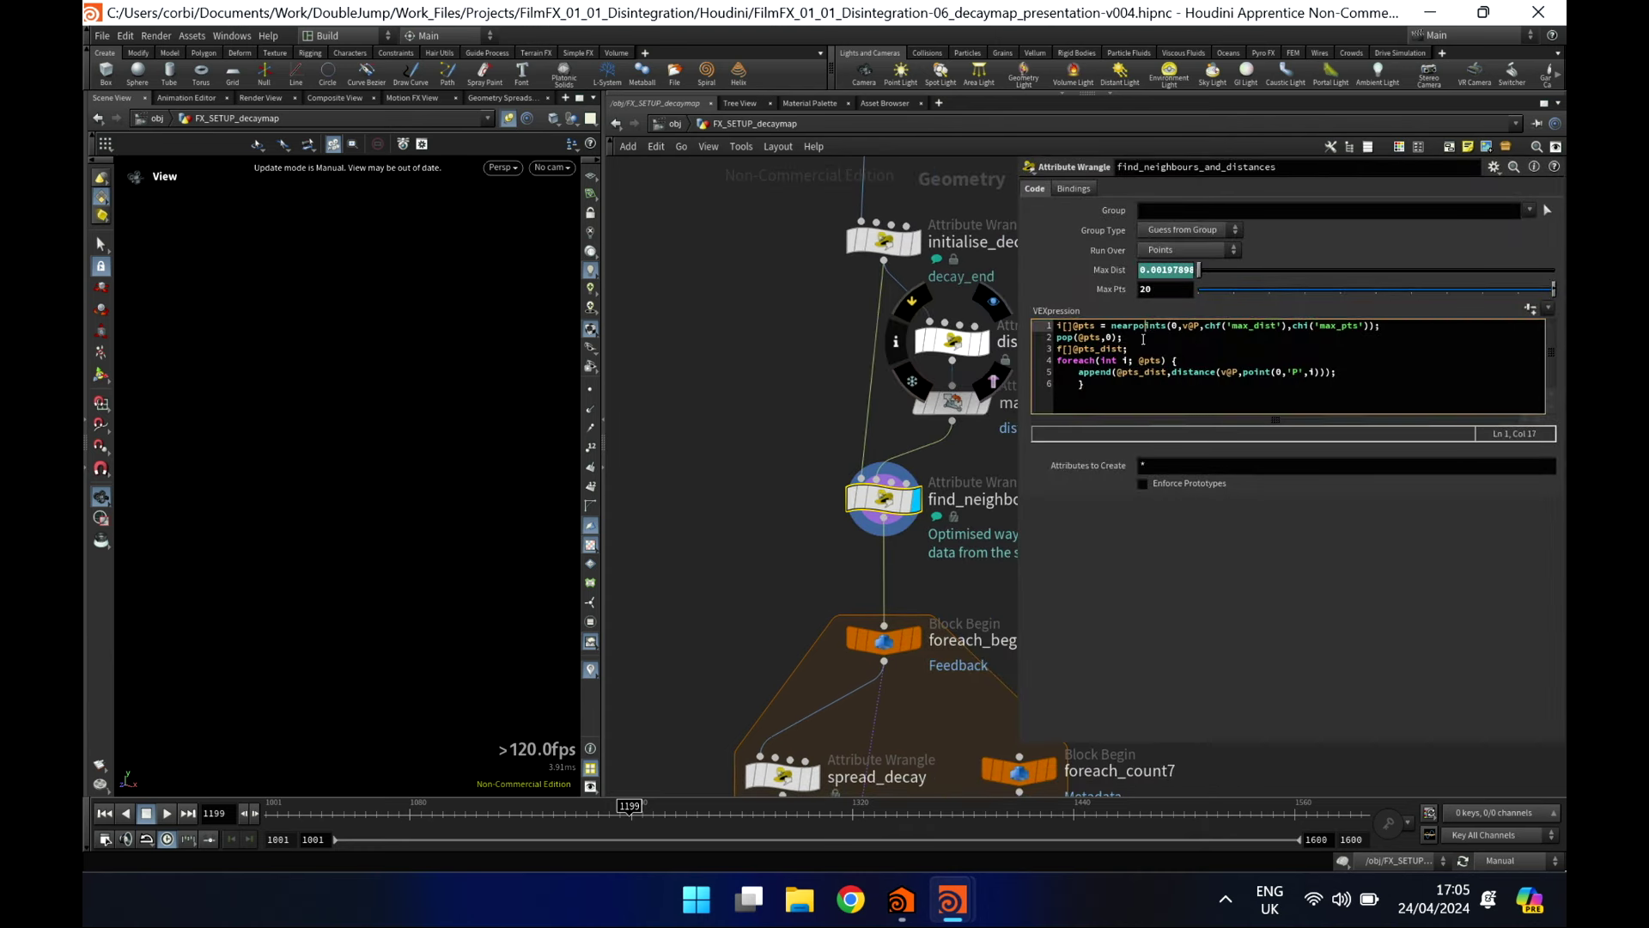
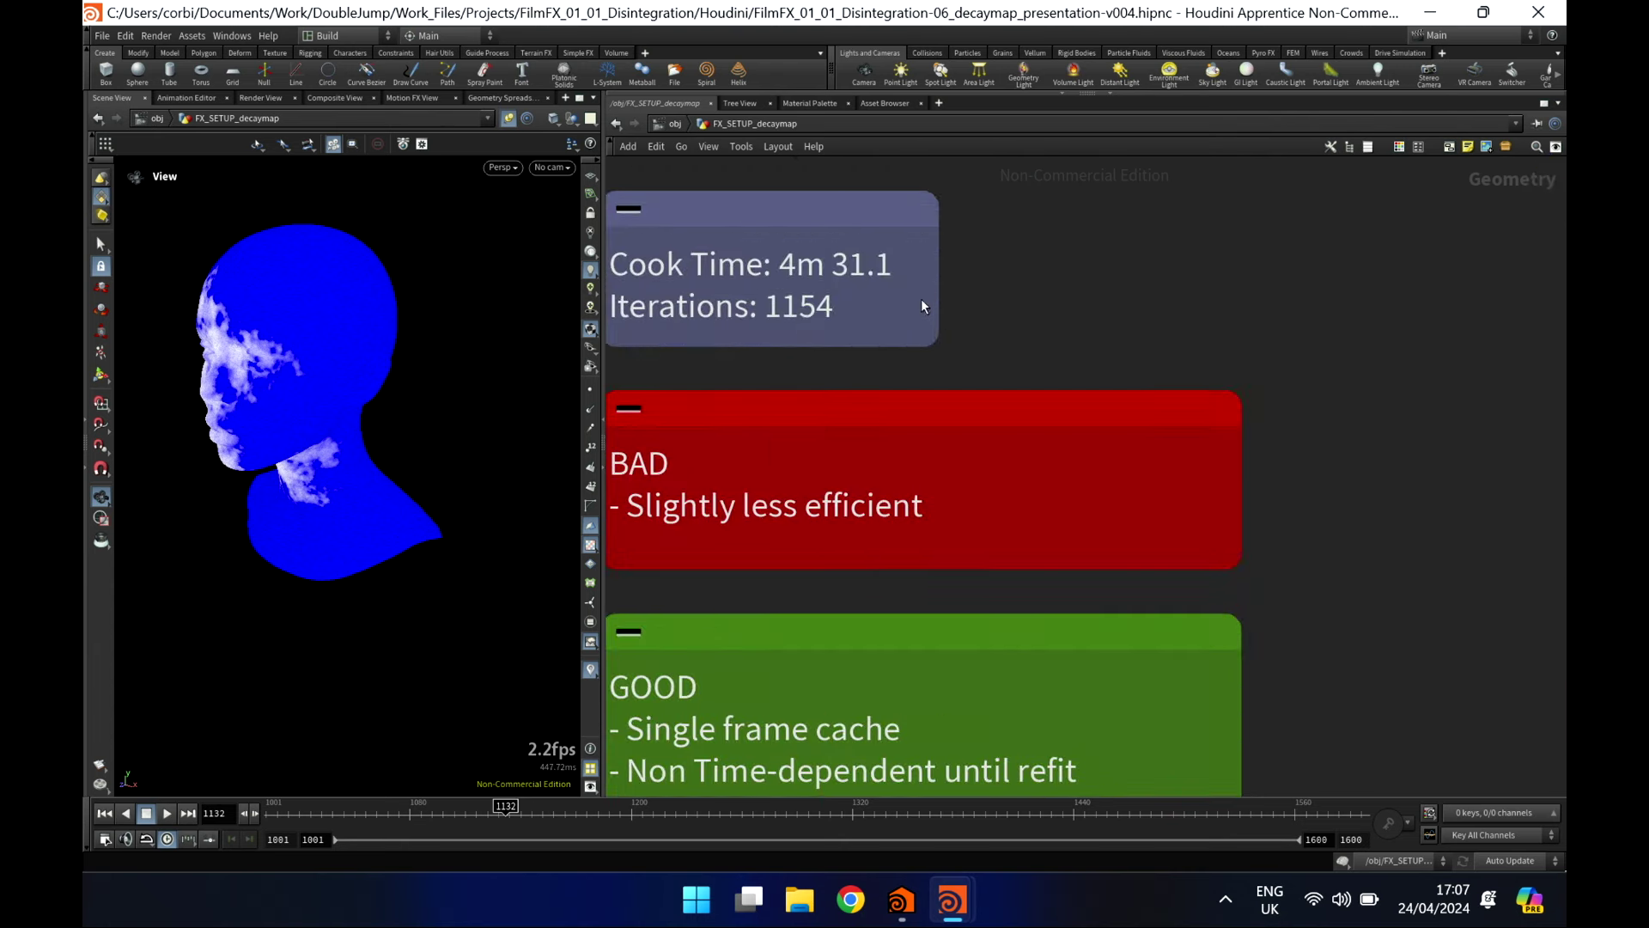
Compare the cook time and iterations notes of the loop setup and the fully optimised setup
{"action": "middle_click_drag", "start_coordinate": [1308, 366], "coordinate": [961, 323]}
{"action": "scroll", "coordinate": [962, 323], "scroll_direction": "down", "scroll_amount": 4}
{"action": "middle_click_drag", "start_coordinate": [1351, 578], "coordinate": [843, 245]}
{"action": "scroll", "coordinate": [1003, 371], "scroll_direction": "up", "scroll_amount": 2}
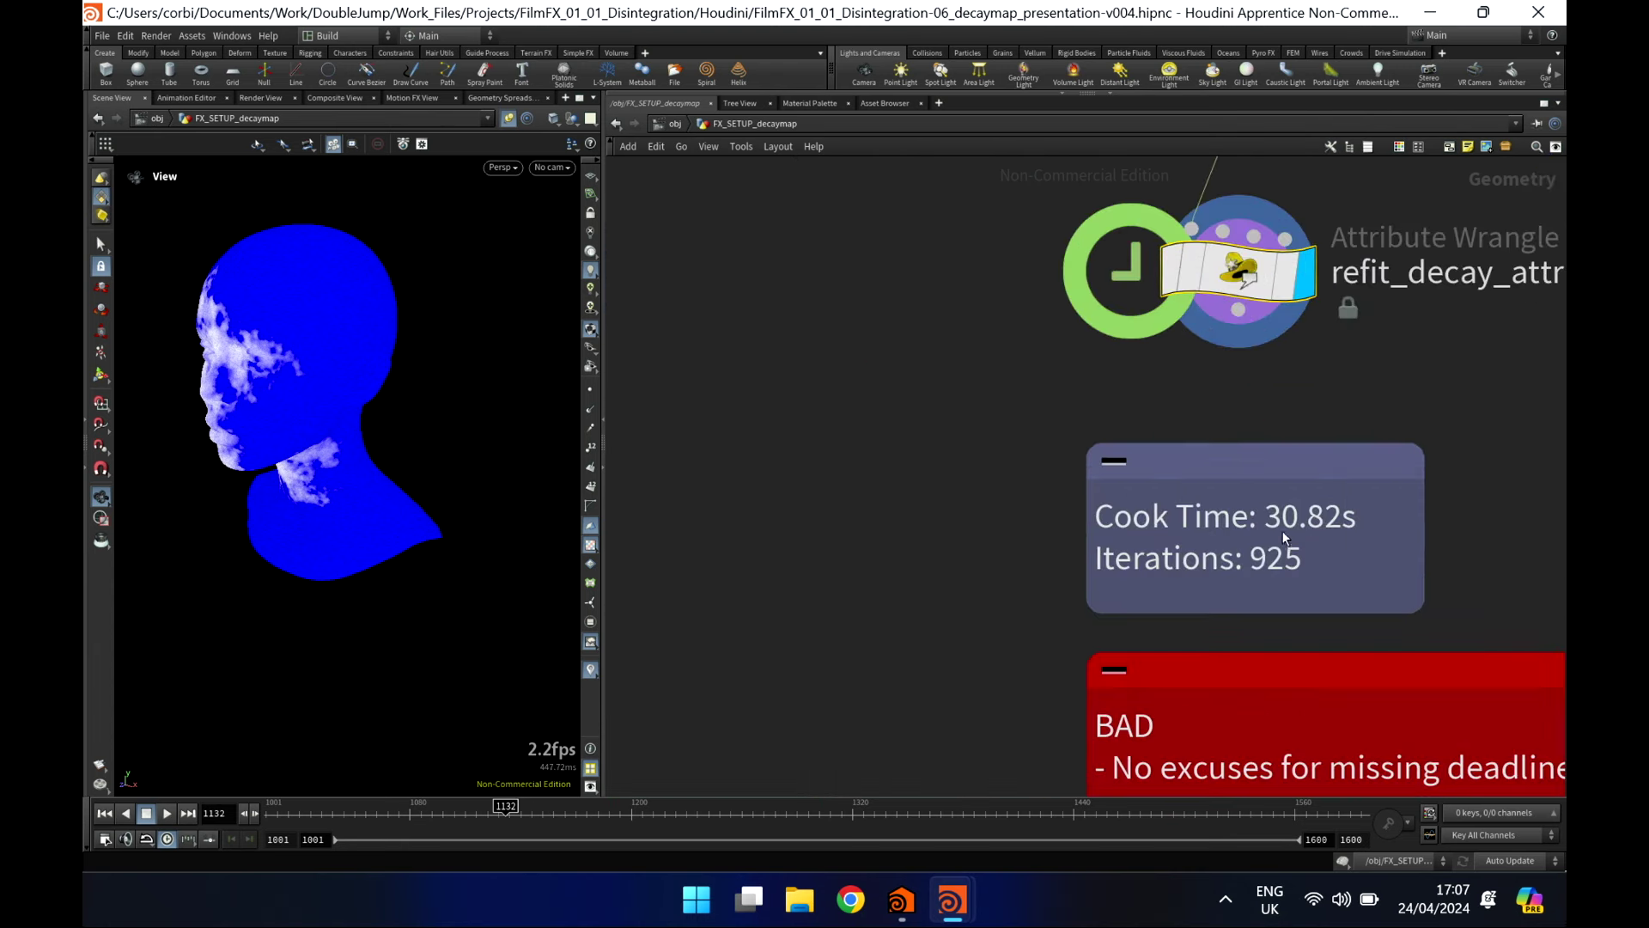
Examine the node chain of the fully optimised foreach network alongside the earlier loop network
{"action": "scroll", "coordinate": [979, 318], "scroll_direction": "down", "scroll_amount": 5}
{"action": "scroll", "coordinate": [1023, 475], "scroll_direction": "down", "scroll_amount": 2}
{"action": "middle_click_drag", "start_coordinate": [1024, 474], "coordinate": [1024, 661]}
{"action": "scroll", "coordinate": [1126, 255], "scroll_direction": "up", "scroll_amount": 2}
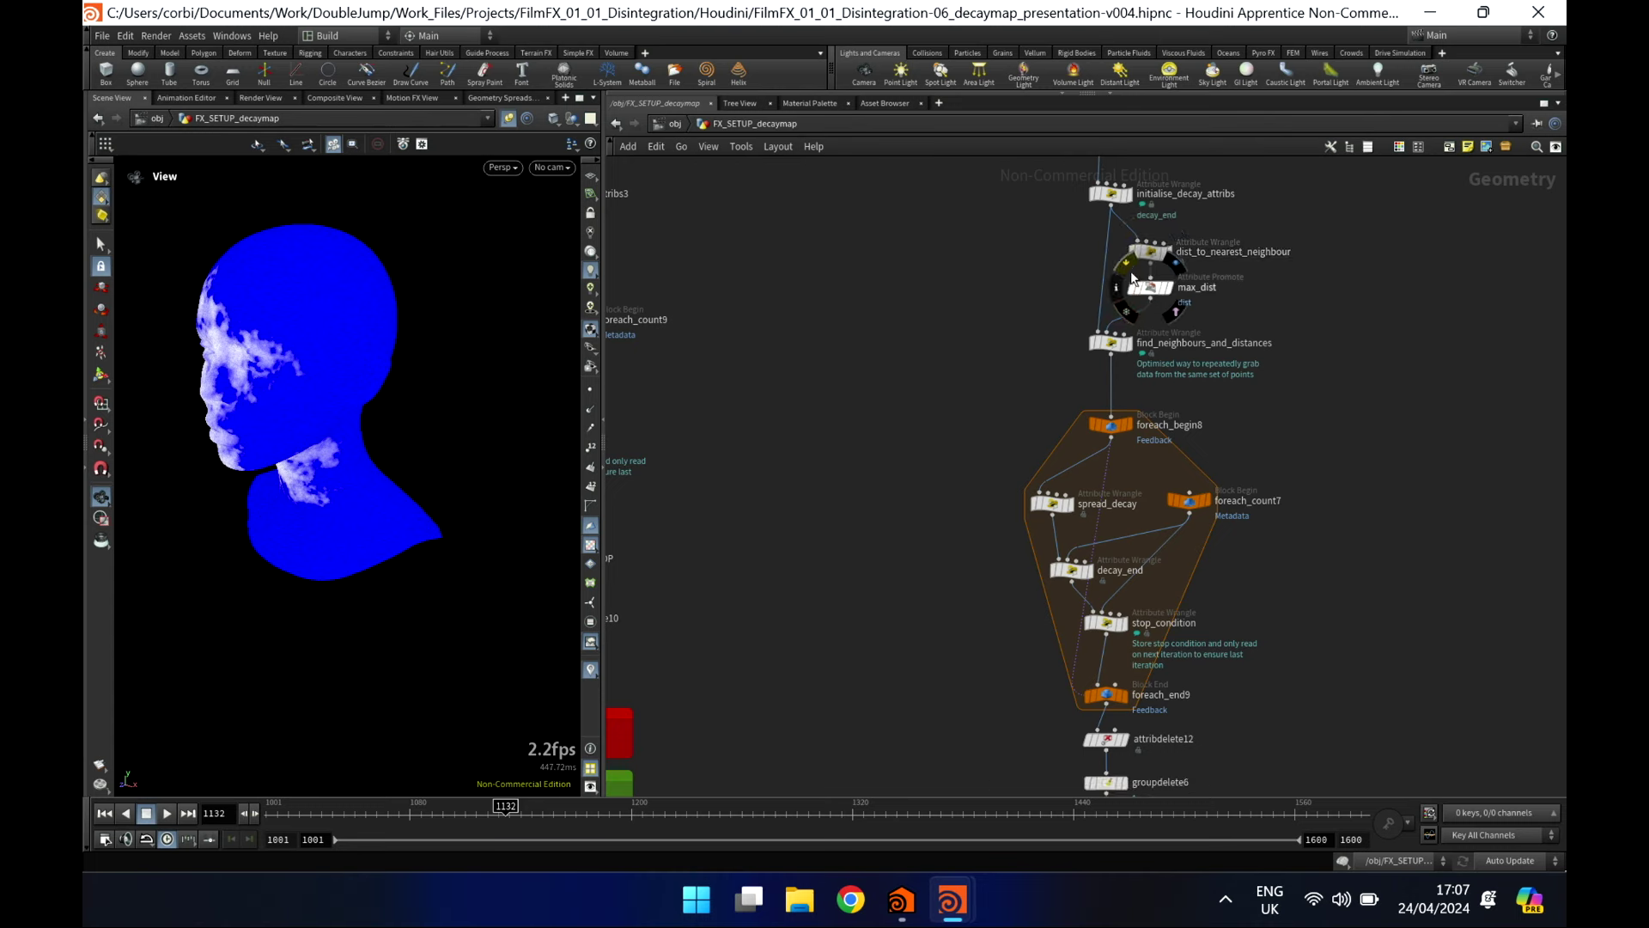
{"action": "scroll", "coordinate": [1100, 299], "scroll_direction": "down", "scroll_amount": 2}
{"action": "middle_click_drag", "start_coordinate": [902, 490], "coordinate": [1062, 475]}
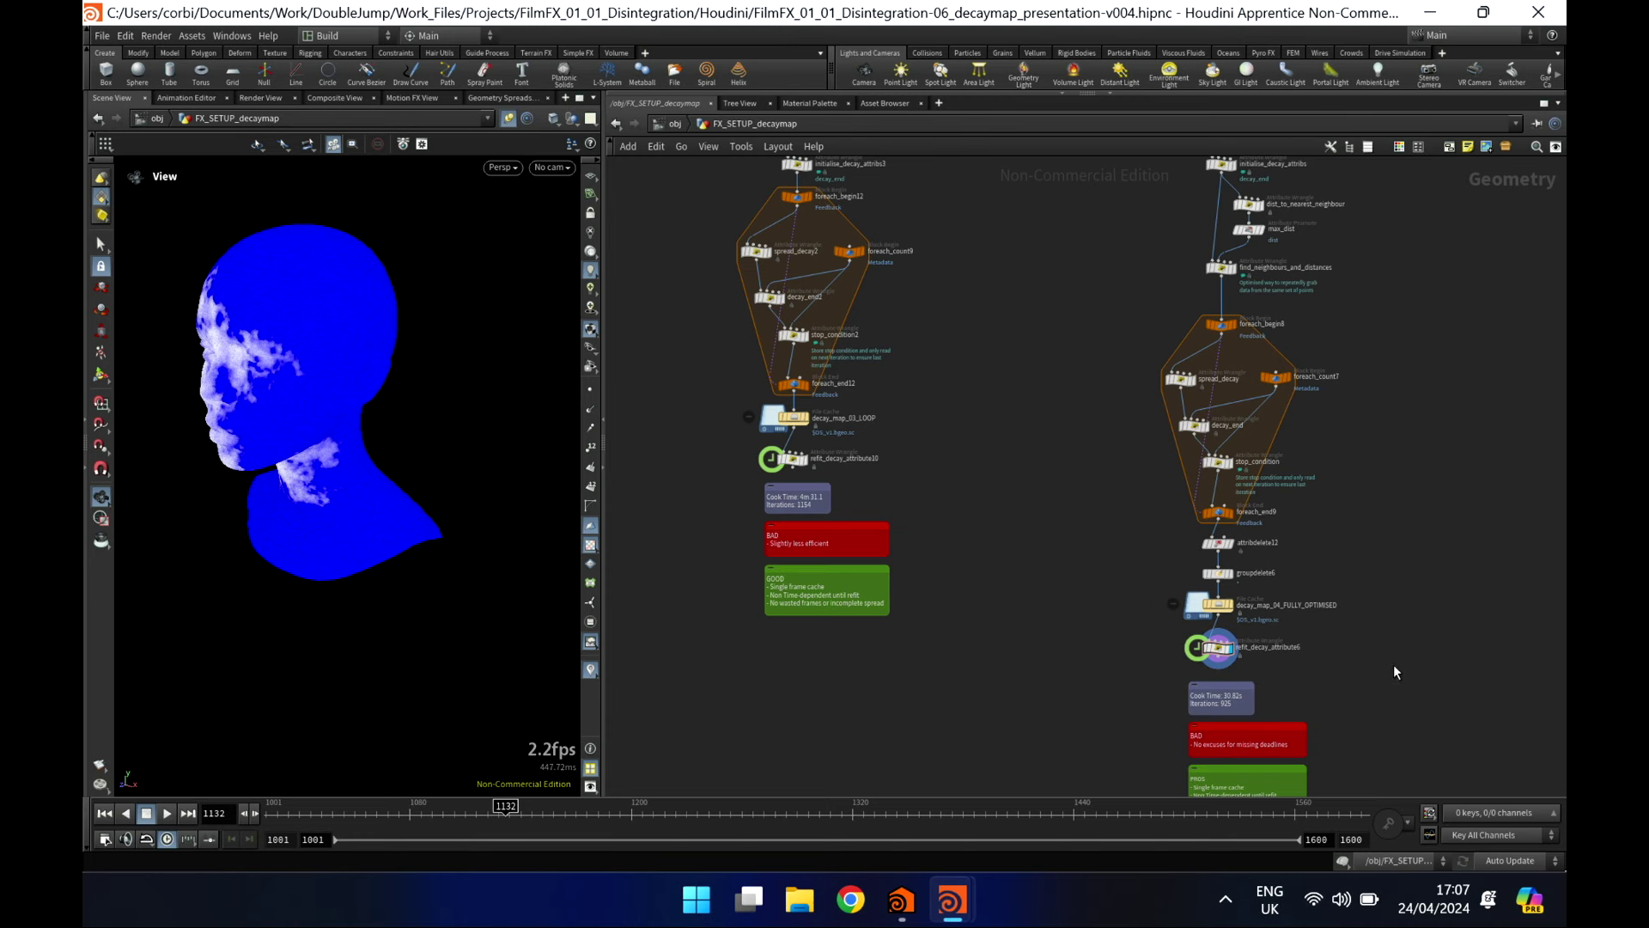
Examine the BAD and PROS notes below the decay_map_04_FULLY_OPTIMISED cache and the refit_decay_attribute6 wrangle
{"action": "scroll", "coordinate": [1250, 514], "scroll_direction": "up", "scroll_amount": 6}
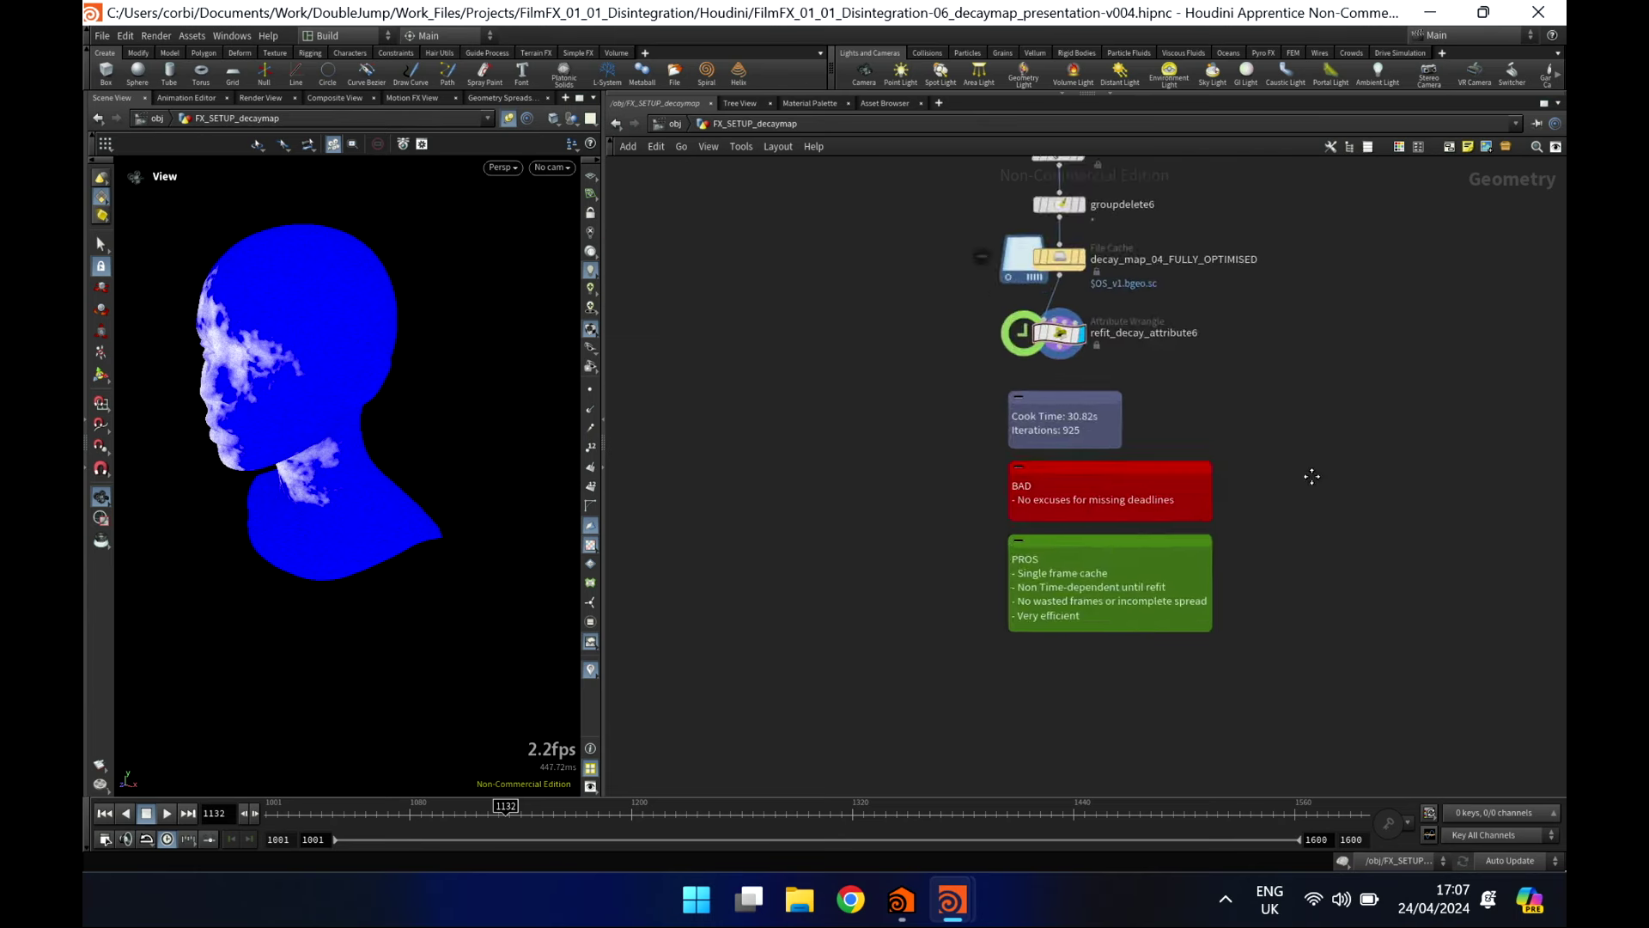
{"action": "scroll", "coordinate": [1255, 481], "scroll_direction": "up", "scroll_amount": 5}
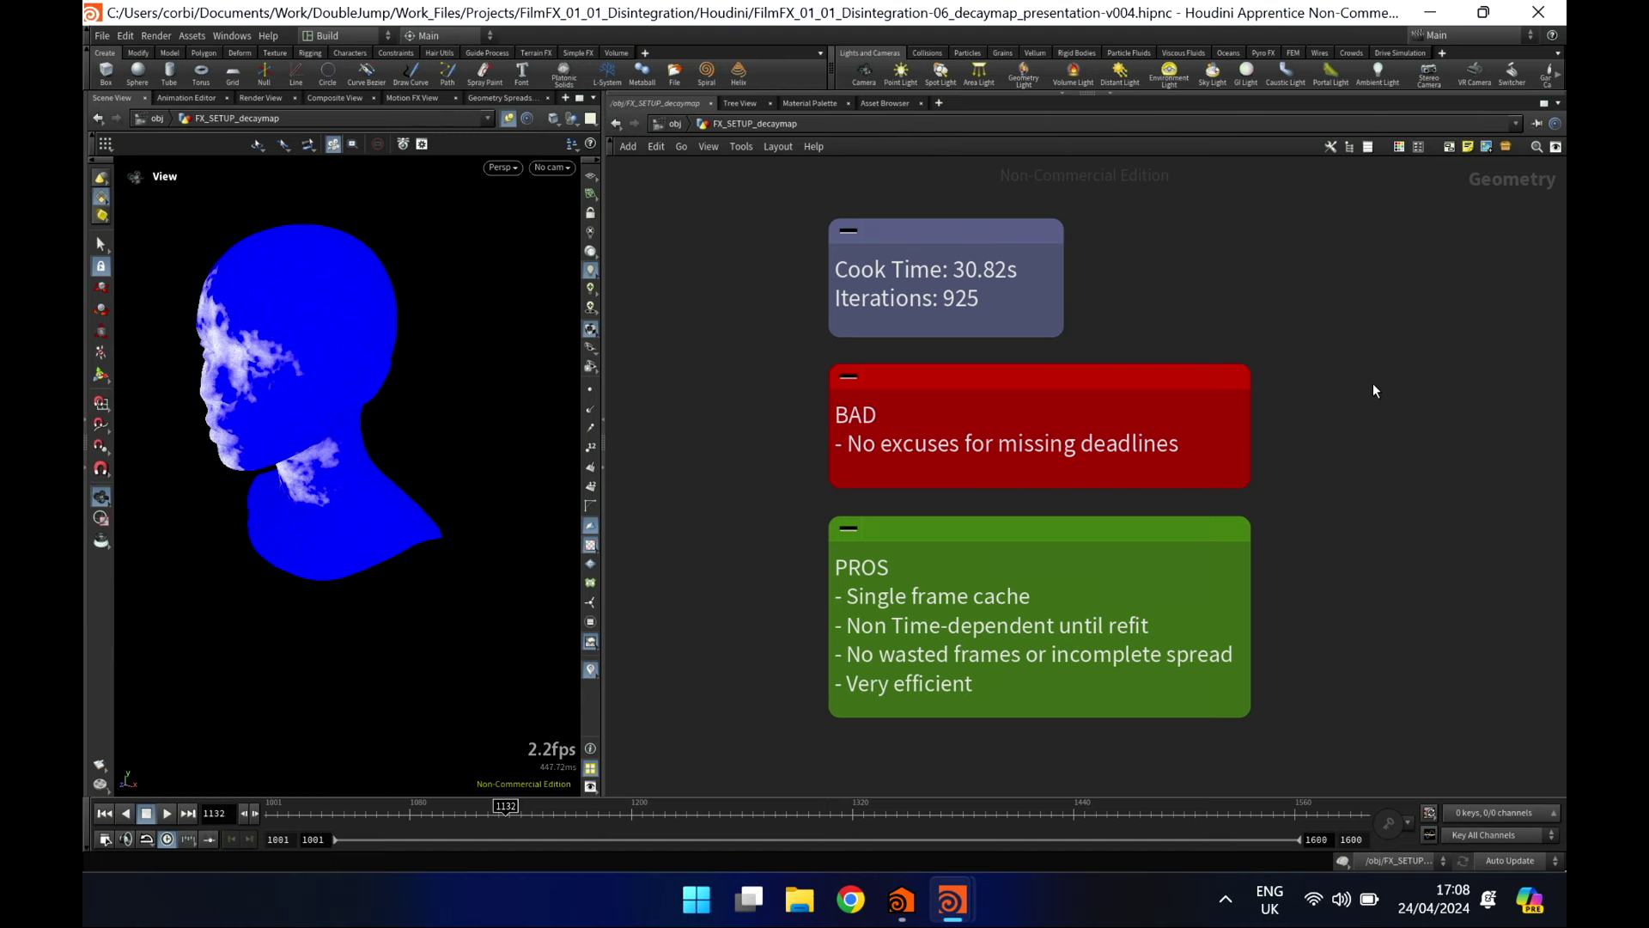
{"action": "key", "text": "h"}
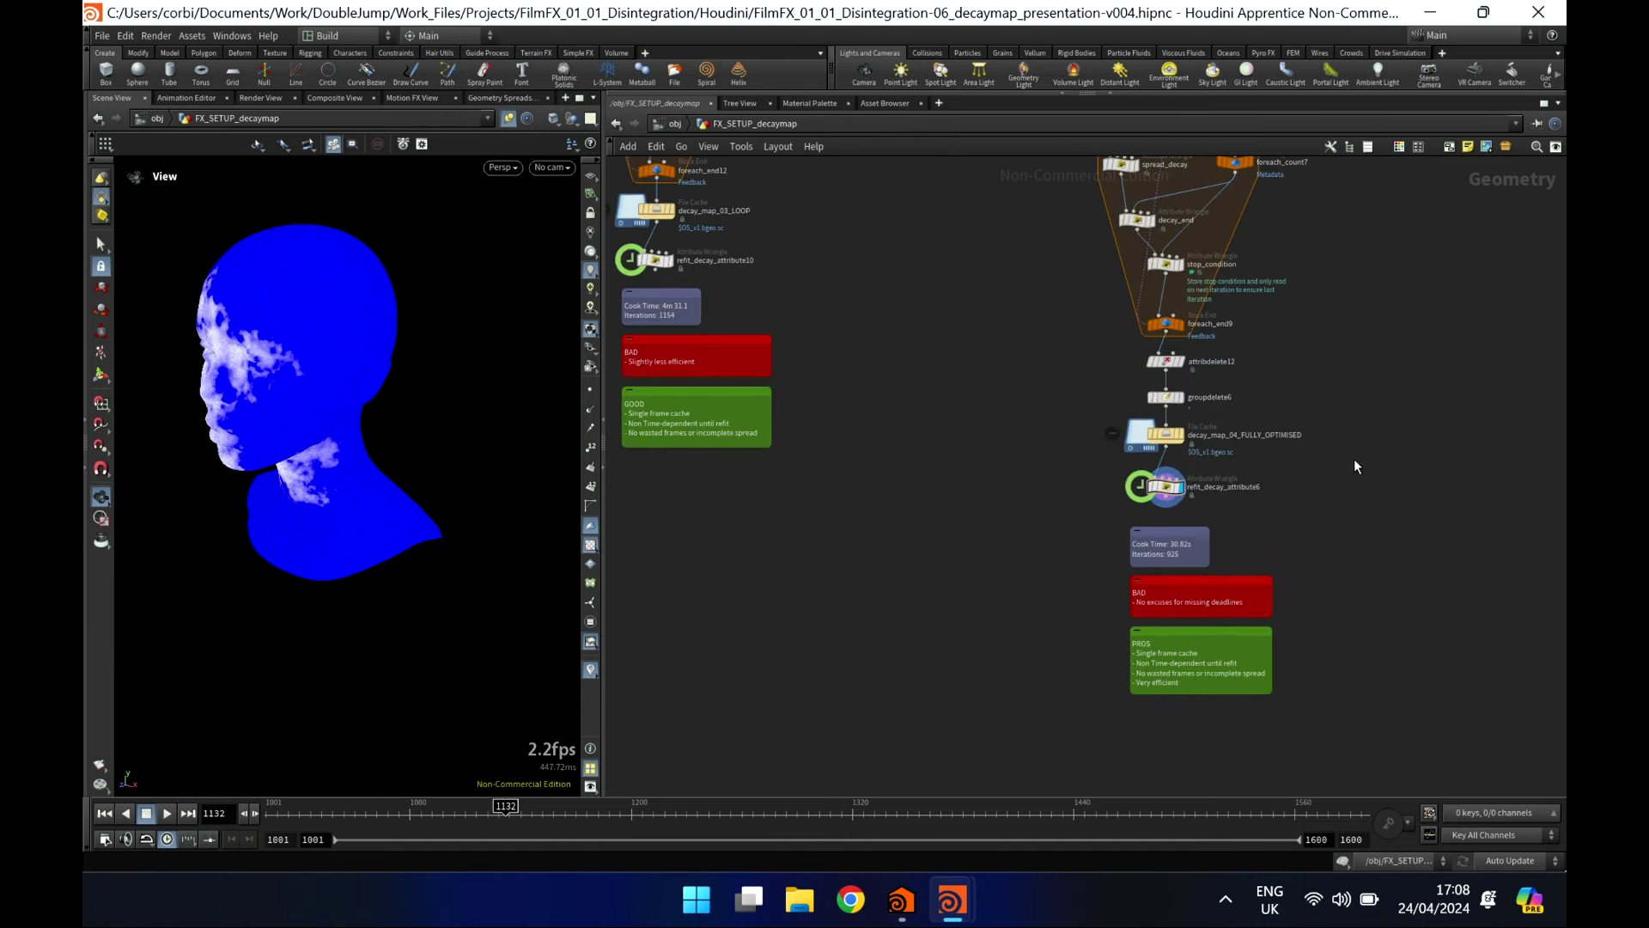
{"action": "scroll", "coordinate": [1263, 507], "scroll_direction": "up", "scroll_amount": 5}
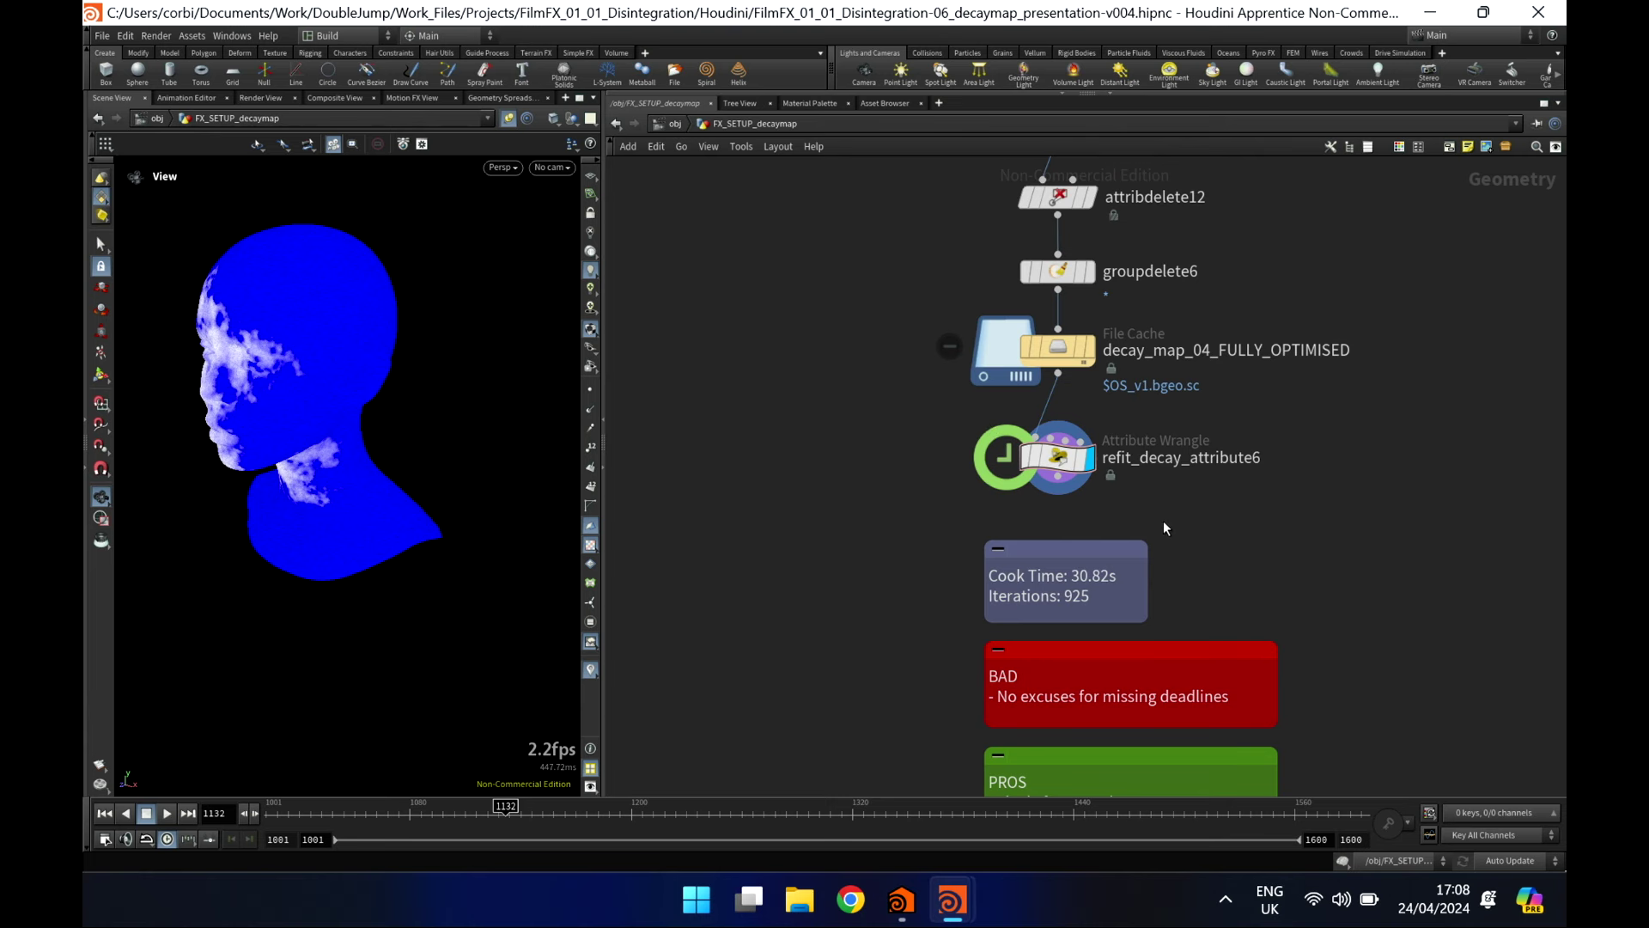
Scrub the timeline to frame 1223 to preview the refitted decay on the head
{"action": "middle_click_drag", "start_coordinate": [1348, 528], "coordinate": [1147, 492]}
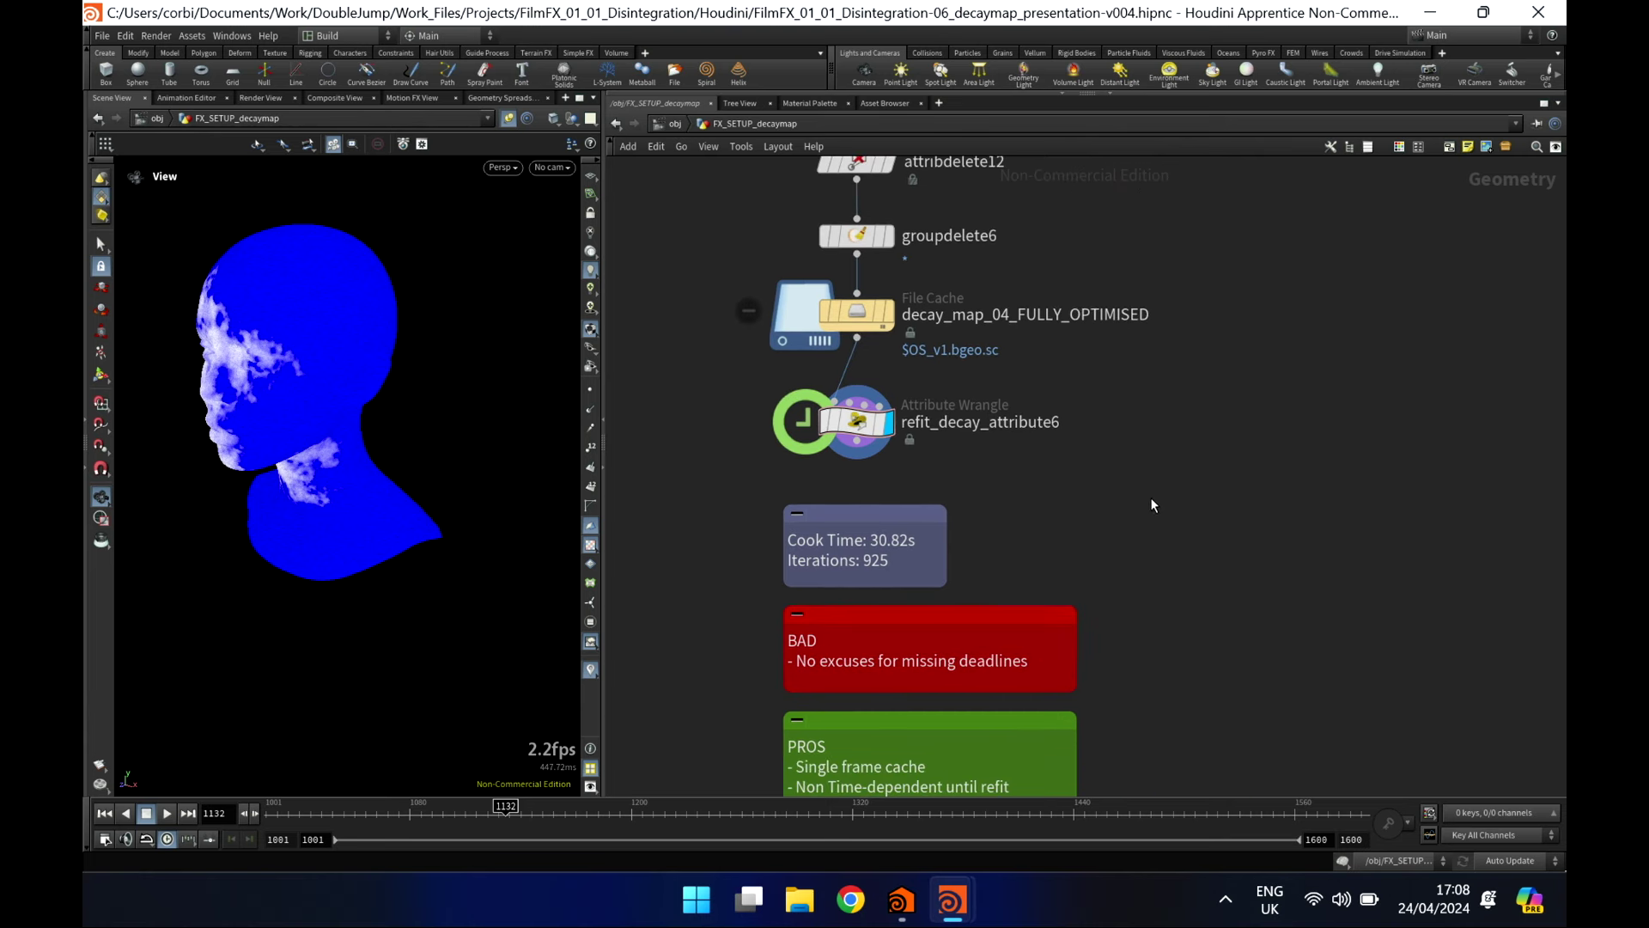
{"action": "left_click_drag", "start_coordinate": [506, 810], "coordinate": [673, 812]}
Display the OUT_decay_map null and reframe the viewport on the full body
{"action": "scroll", "coordinate": [1091, 607], "scroll_direction": "down", "scroll_amount": 3}
{"action": "middle_click_drag", "start_coordinate": [1278, 608], "coordinate": [948, 335]}
{"action": "middle_click_drag", "start_coordinate": [1559, 381], "coordinate": [1151, 445]}
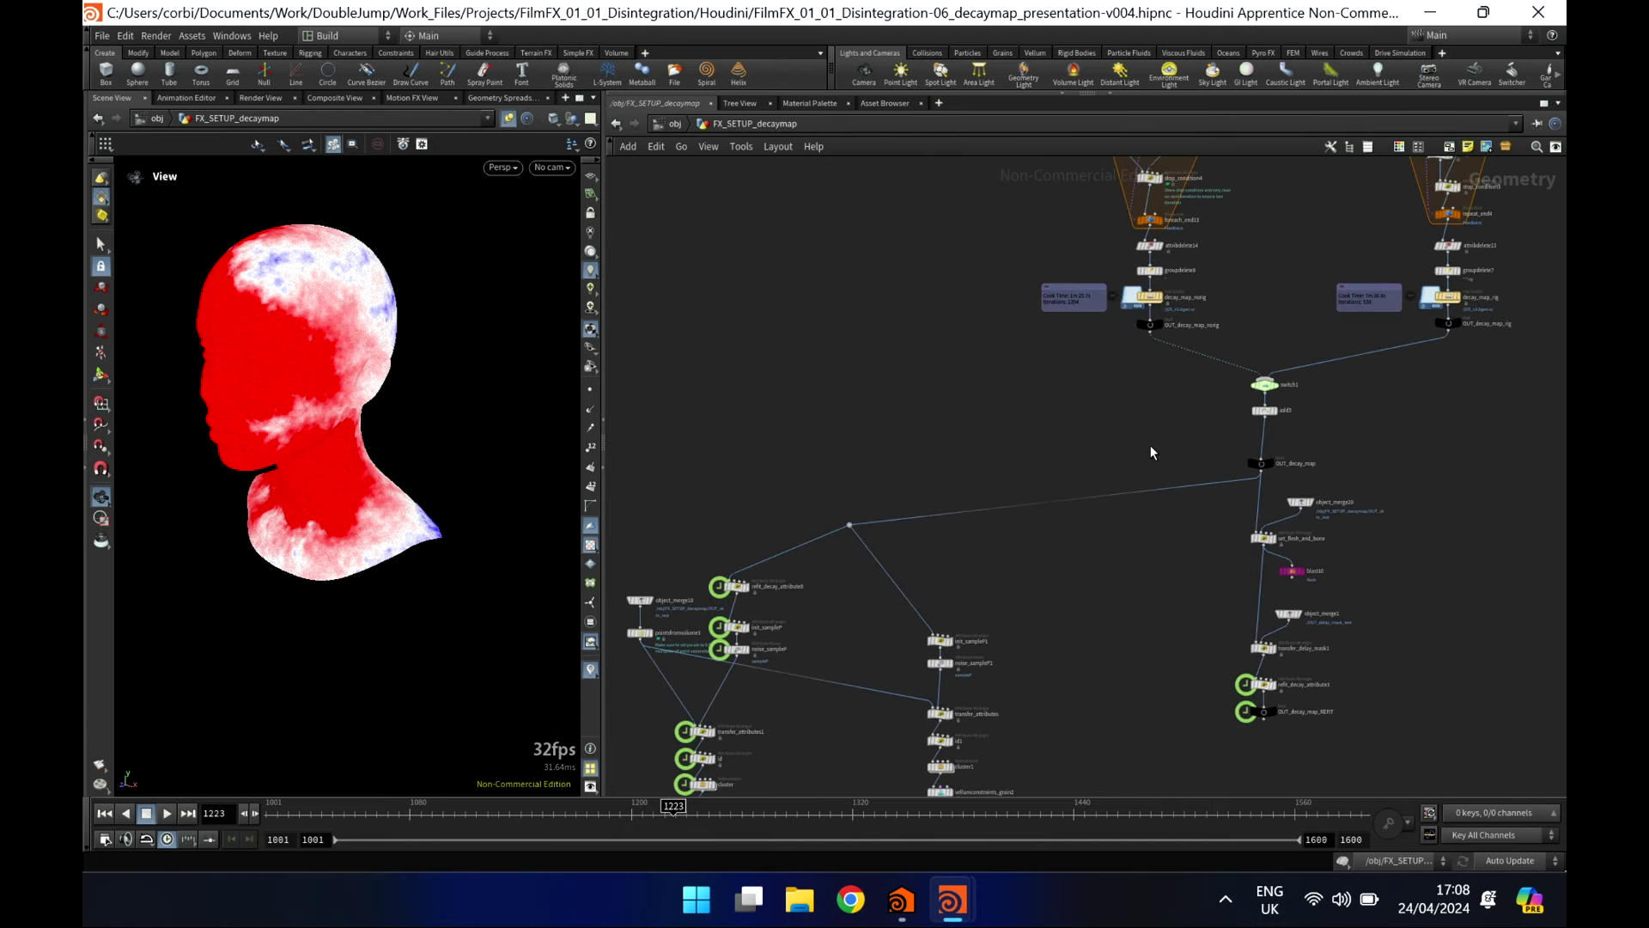
{"action": "scroll", "coordinate": [1249, 430], "scroll_direction": "up", "scroll_amount": 6}
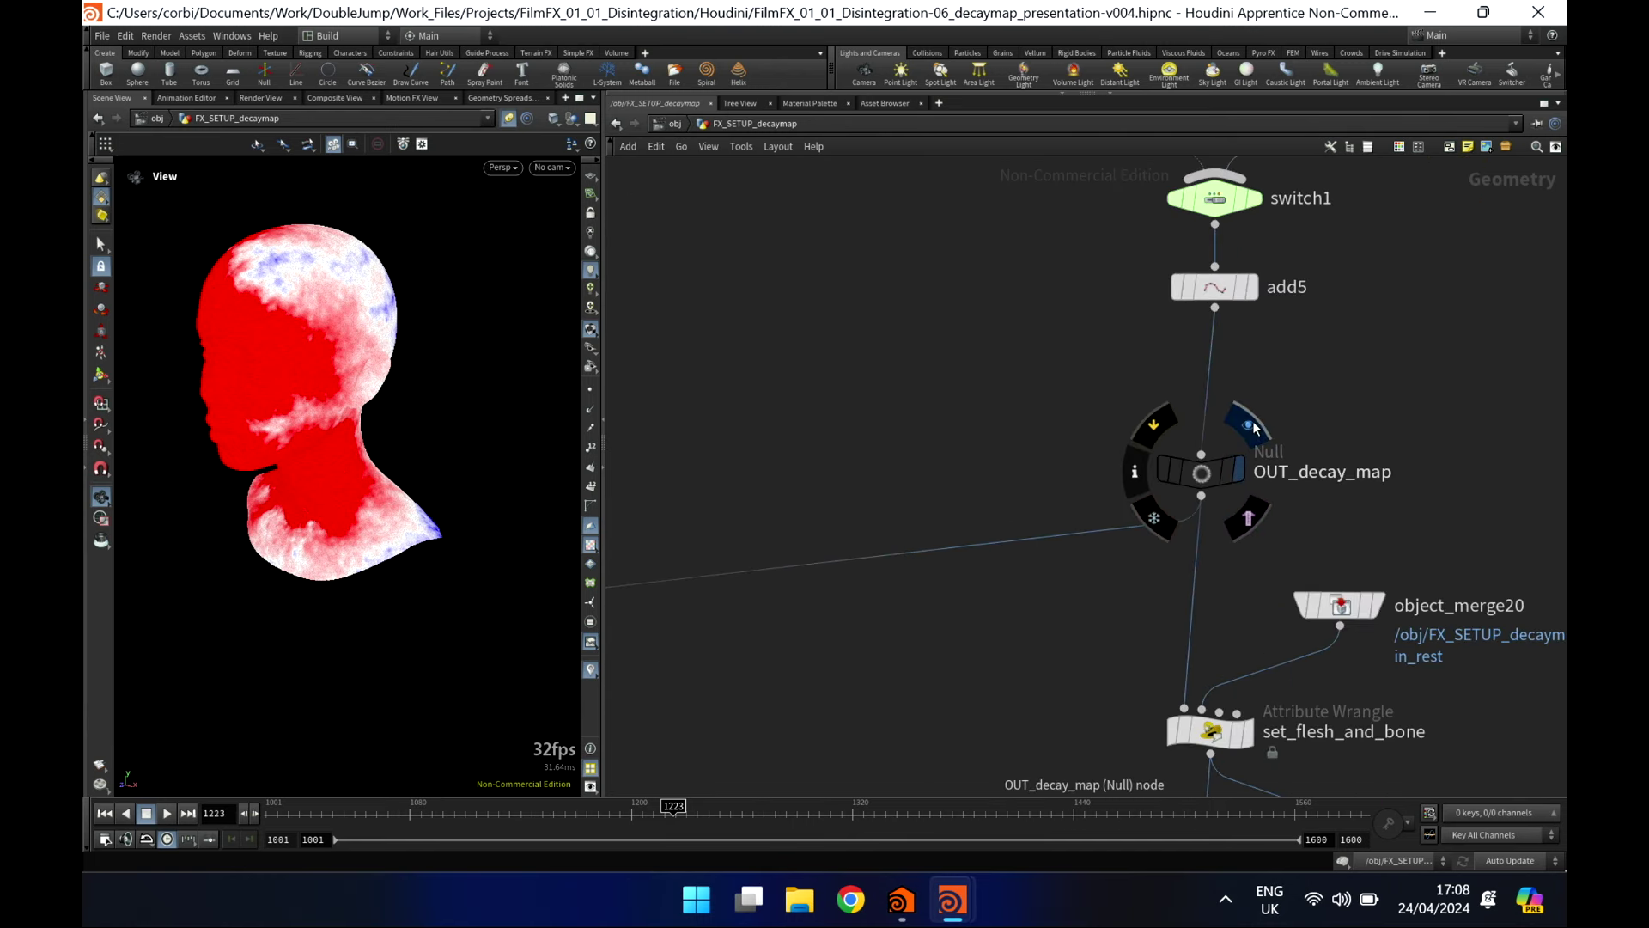
{"action": "left_click", "coordinate": [1251, 426]}
{"action": "scroll", "coordinate": [1055, 436], "scroll_direction": "down", "scroll_amount": 7}
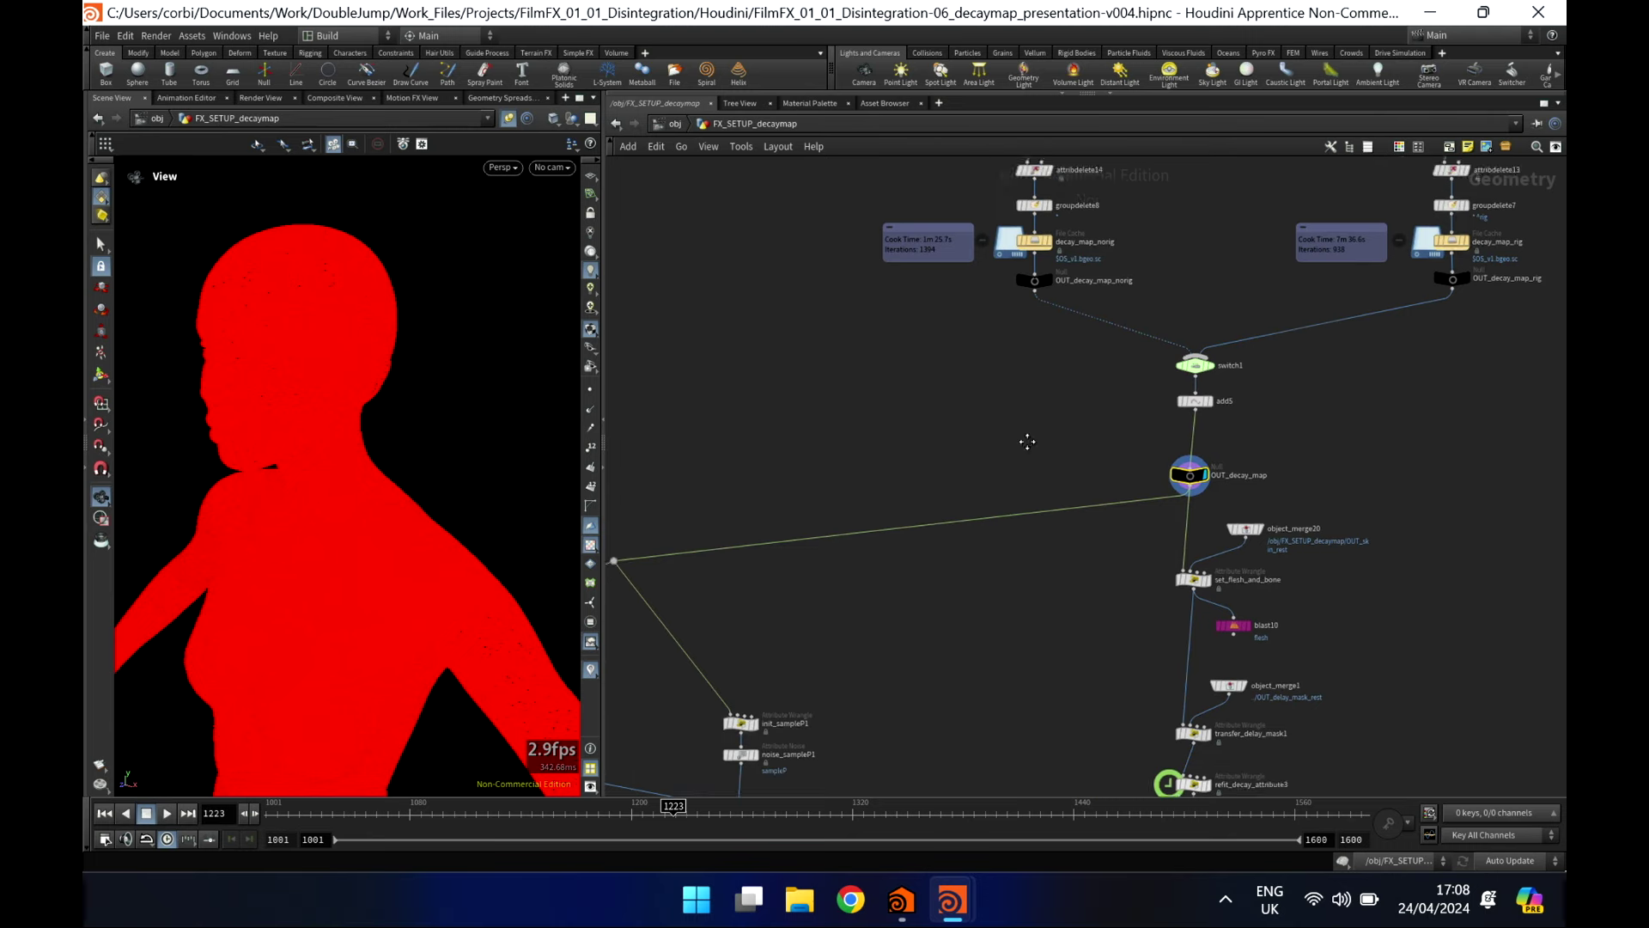
{"action": "right_click_drag", "start_coordinate": [366, 457], "coordinate": [232, 584]}
{"action": "left_click_drag", "start_coordinate": [232, 584], "coordinate": [515, 390]}
{"action": "right_click_drag", "start_coordinate": [515, 390], "coordinate": [355, 554]}
{"action": "left_click_drag", "start_coordinate": [355, 554], "coordinate": [567, 485]}
Examine the time-dependent node chain of the poorly optimised Vellum network
{"action": "middle_click_drag", "start_coordinate": [816, 584], "coordinate": [1249, 181]}
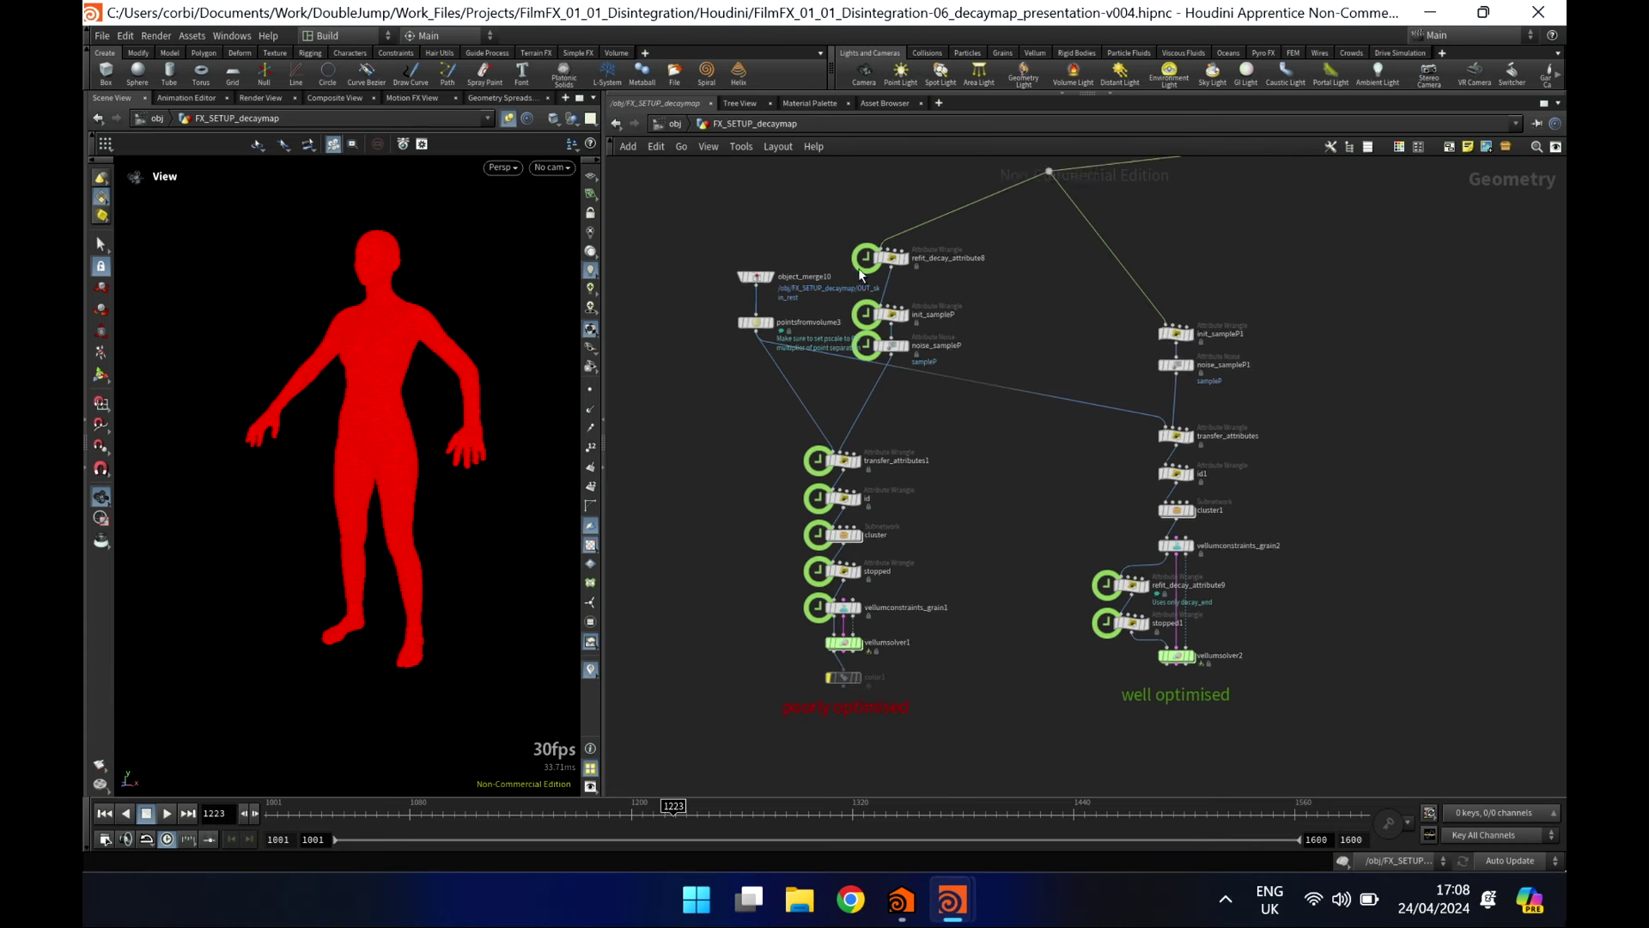
{"action": "left_click_drag", "start_coordinate": [695, 203], "coordinate": [761, 235]}
{"action": "left_click_drag", "start_coordinate": [694, 208], "coordinate": [911, 632]}
Display the refit_decay_attribute8 wrangle and scrub the timeline to frame 1173
{"action": "mouse_move", "coordinate": [916, 247]}
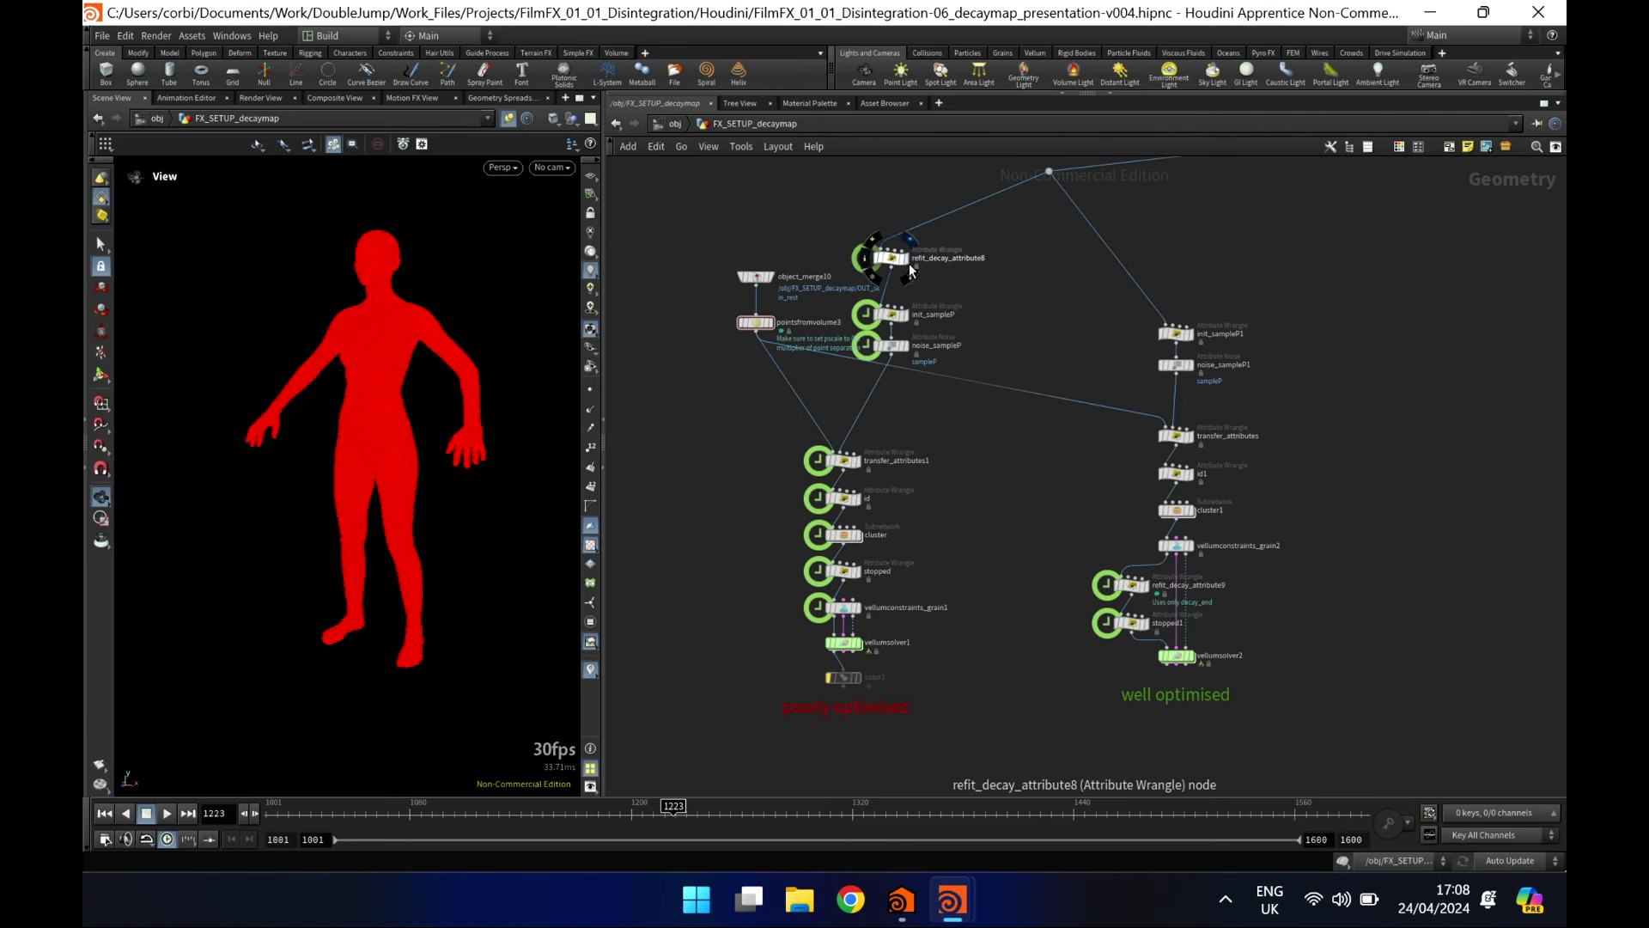
{"action": "scroll", "coordinate": [915, 246], "scroll_direction": "up", "scroll_amount": 3}
{"action": "left_click", "coordinate": [911, 223]}
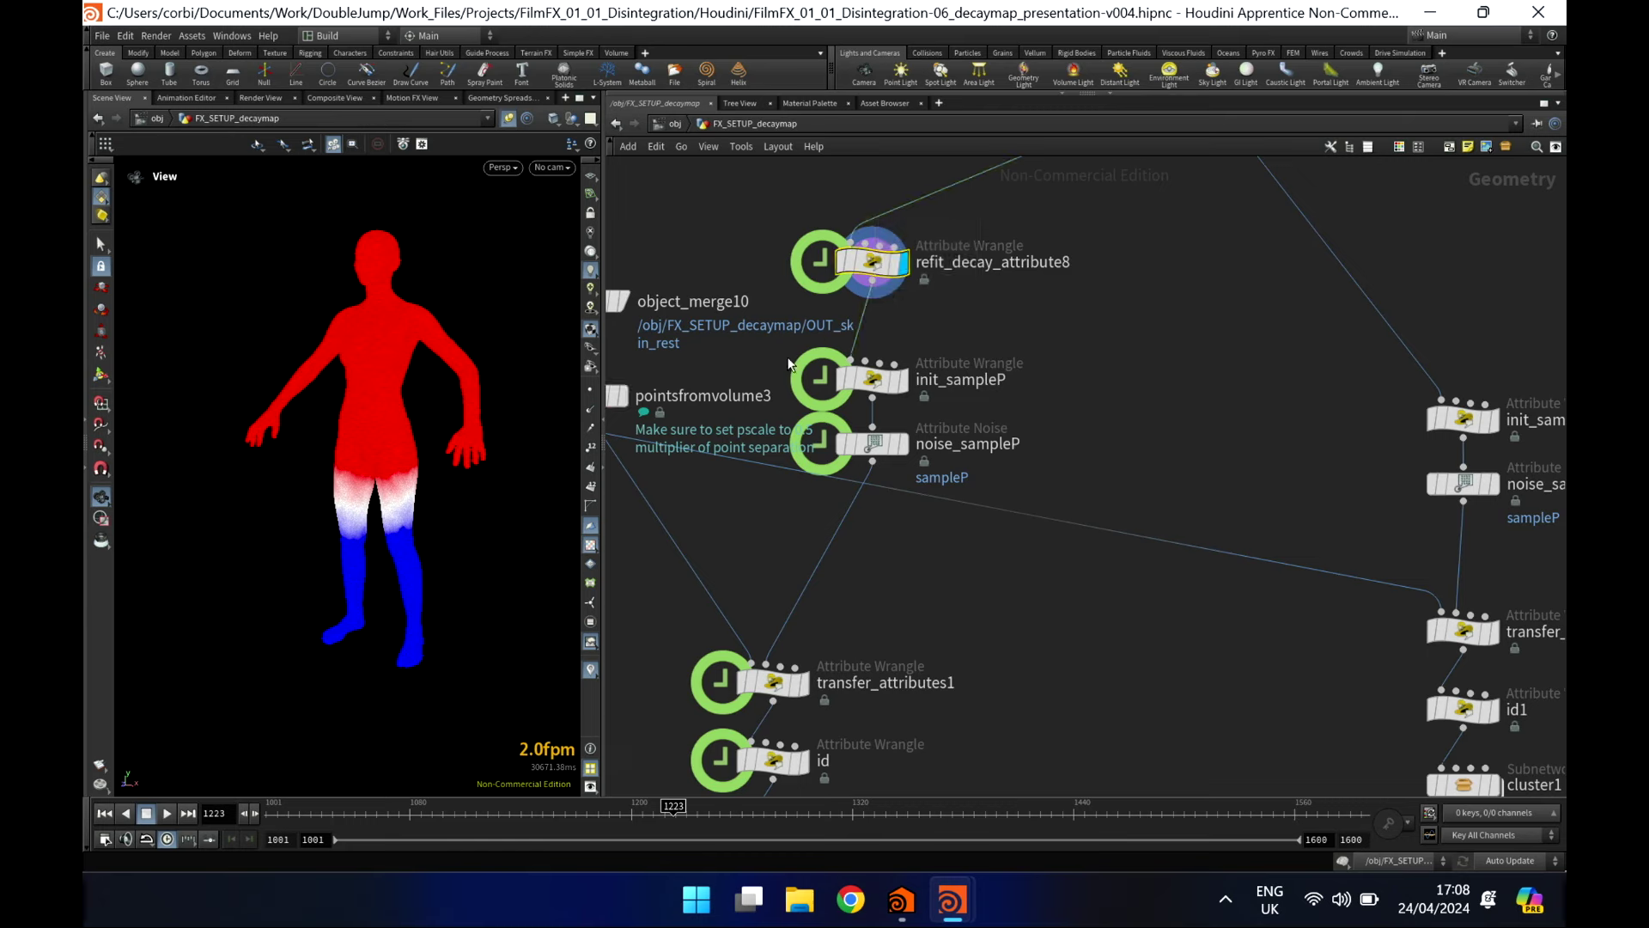
{"action": "left_click_drag", "start_coordinate": [418, 814], "coordinate": [581, 813]}
Display the noise_sampleP node's output in the poorly optimised network
{"action": "middle_click_drag", "start_coordinate": [1106, 299], "coordinate": [1112, 342]}
{"action": "scroll", "coordinate": [1111, 342], "scroll_direction": "down", "scroll_amount": 10}
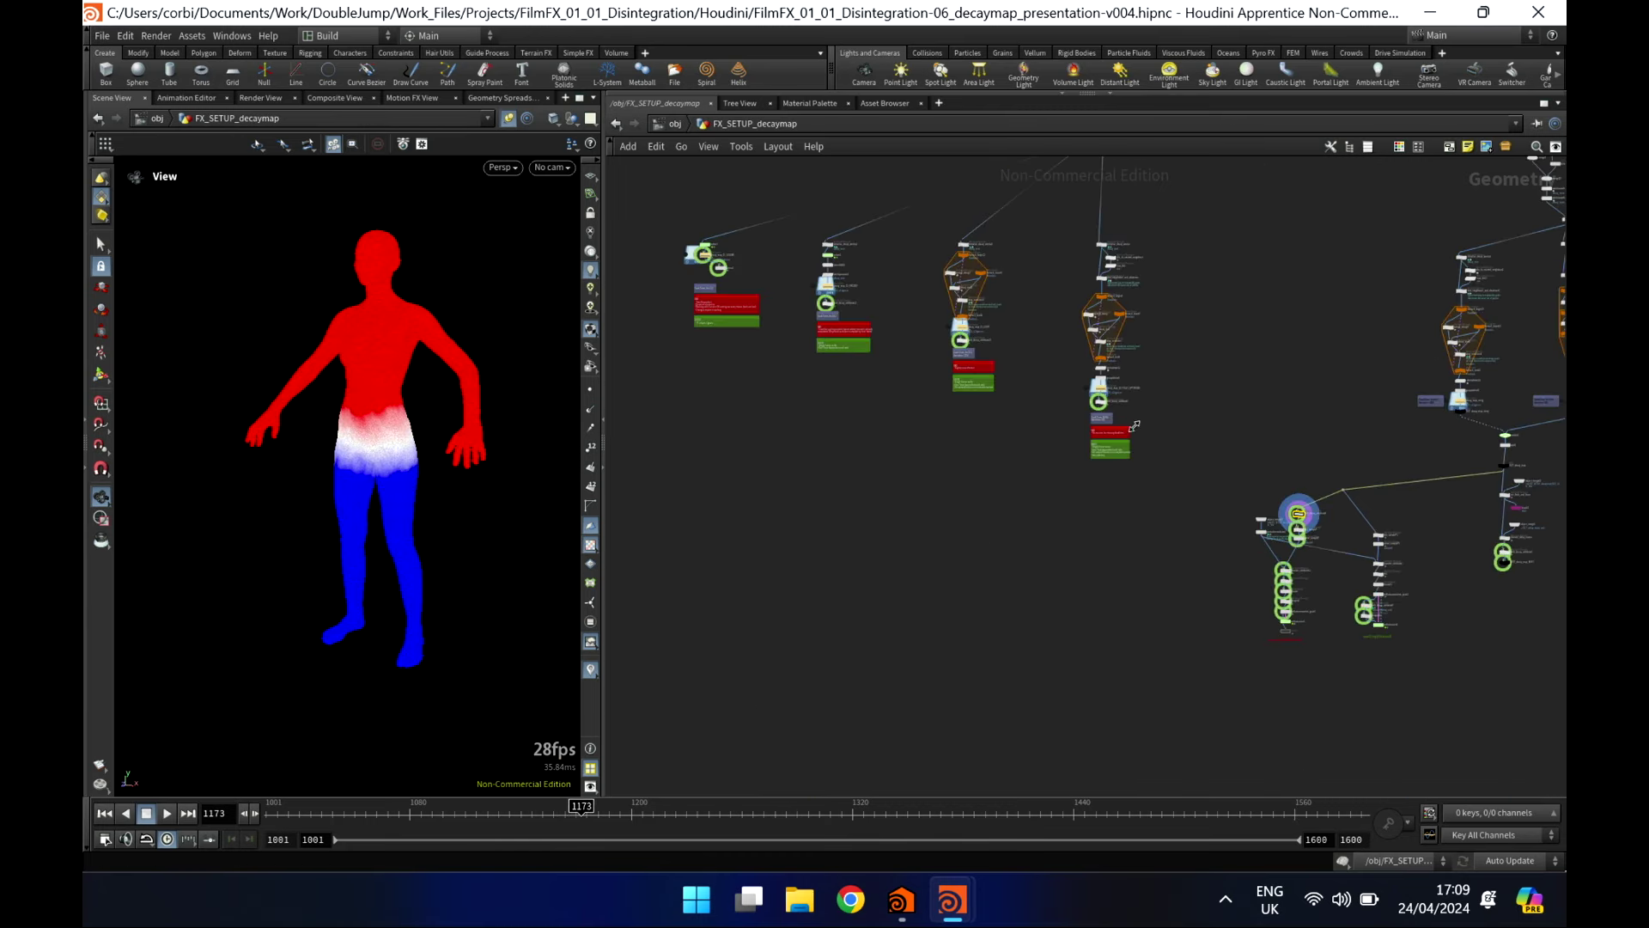
{"action": "scroll", "coordinate": [1383, 558], "scroll_direction": "up", "scroll_amount": 10}
{"action": "middle_click_drag", "start_coordinate": [1270, 492], "coordinate": [1055, 420]}
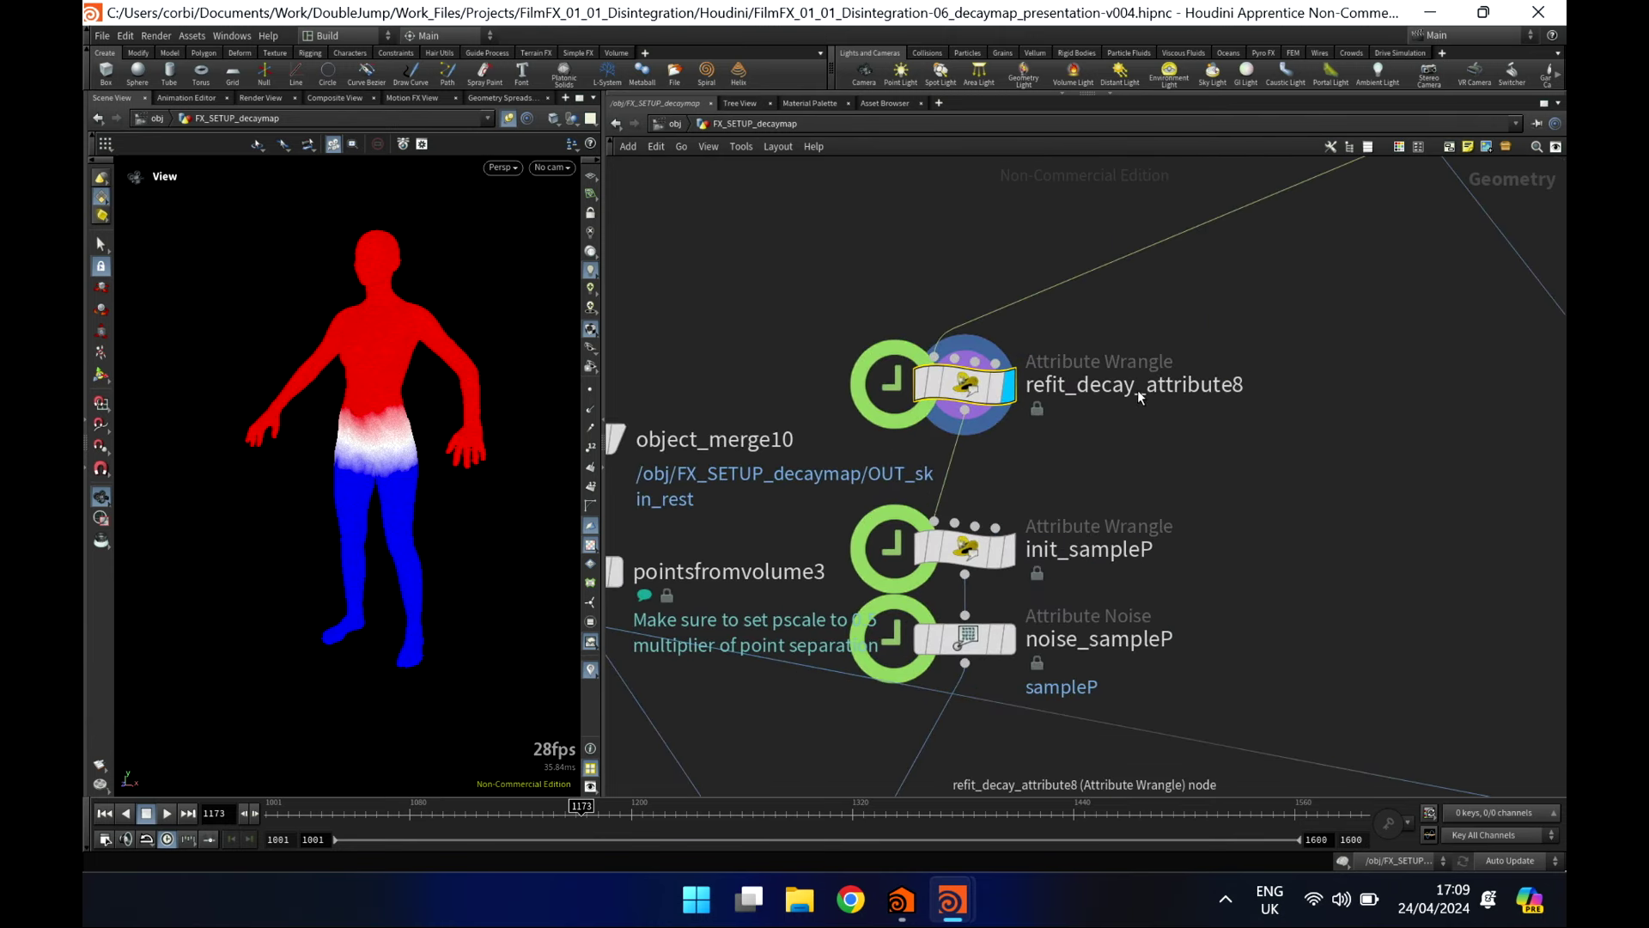
{"action": "middle_click_drag", "start_coordinate": [1154, 399], "coordinate": [1163, 258]}
{"action": "scroll", "coordinate": [1213, 309], "scroll_direction": "down", "scroll_amount": 3}
{"action": "middle_click_drag", "start_coordinate": [1225, 386], "coordinate": [1195, 245]}
{"action": "mouse_move", "coordinate": [1069, 301]}
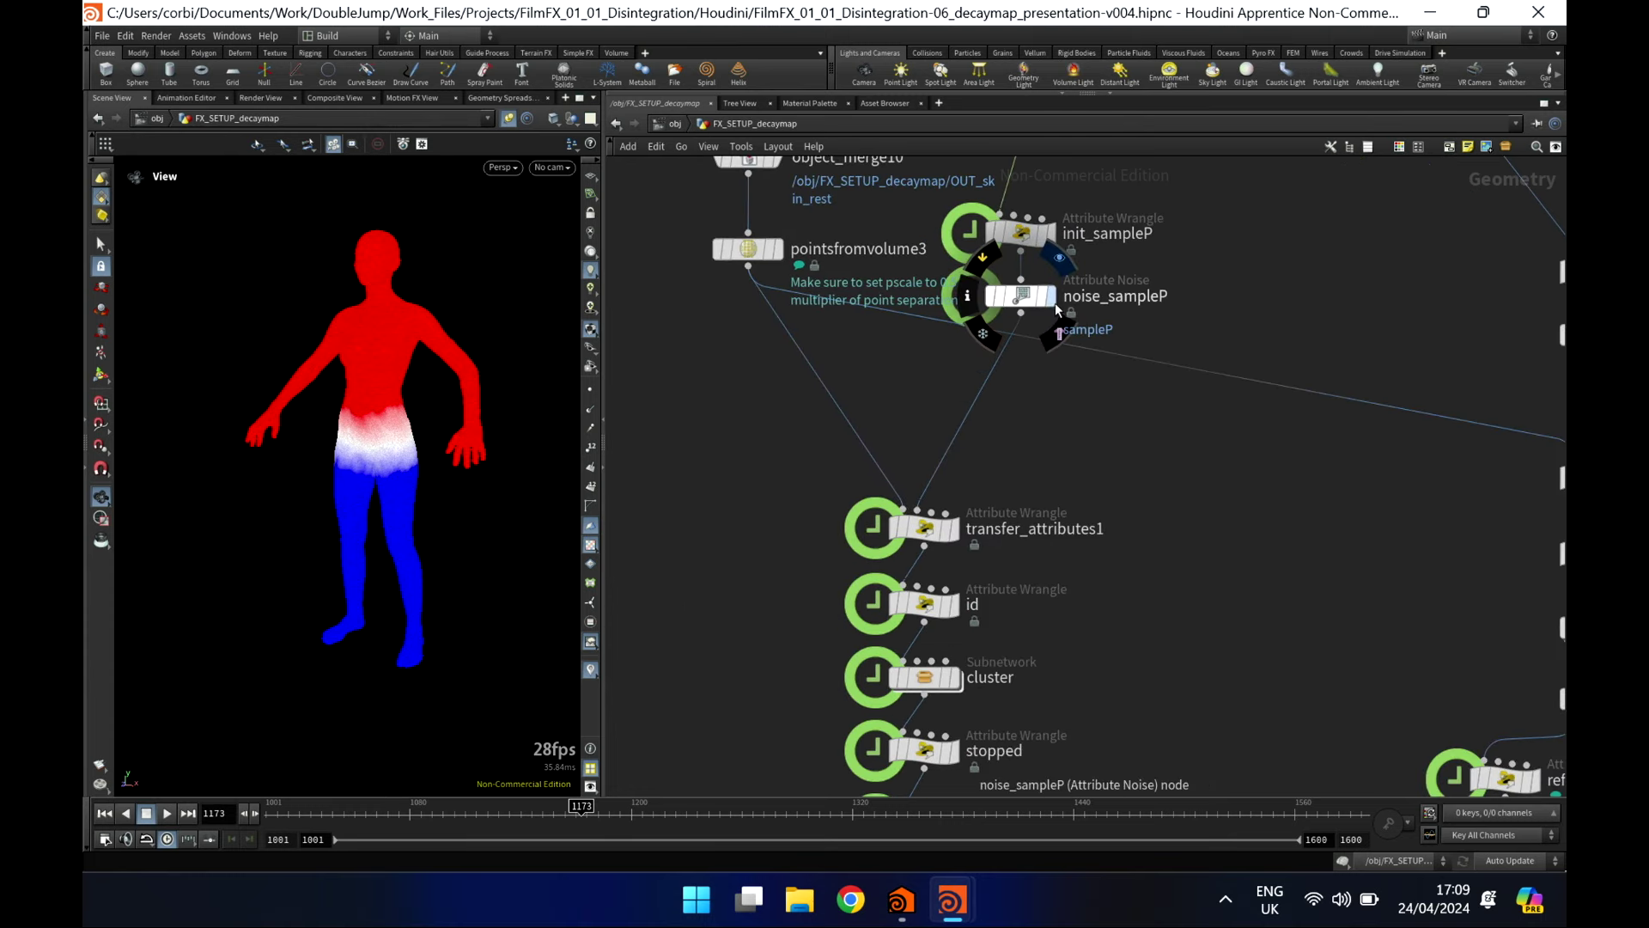
{"action": "left_click", "coordinate": [1059, 256]}
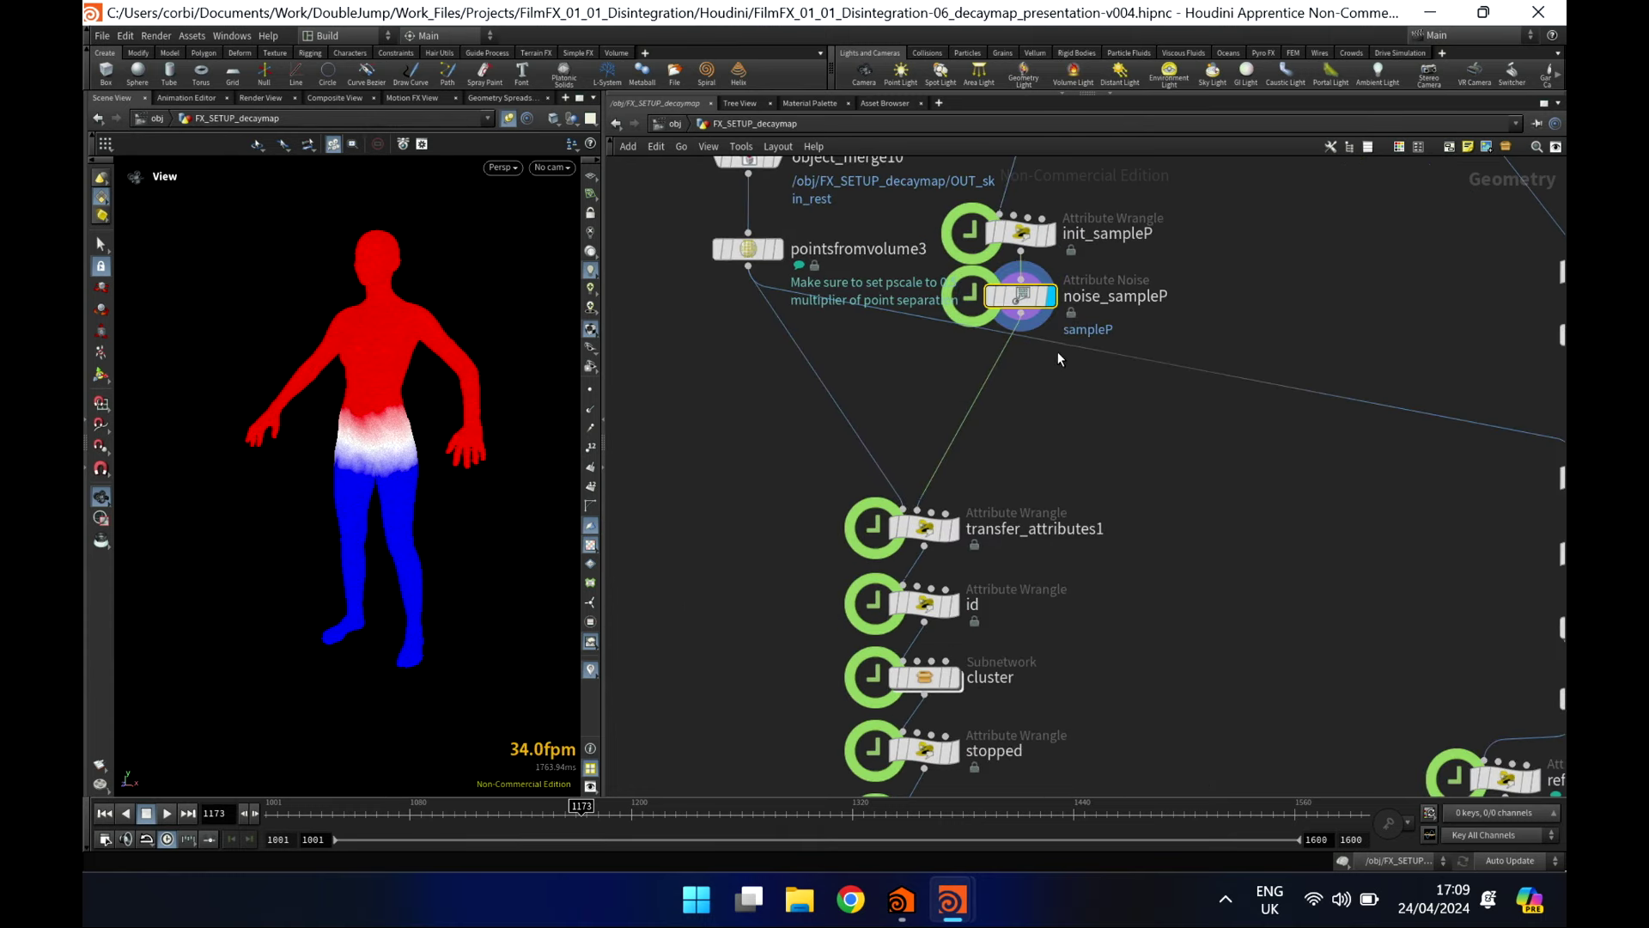
Display the transfer_attributes1 wrangle's output and select that node
{"action": "mouse_move", "coordinate": [960, 543]}
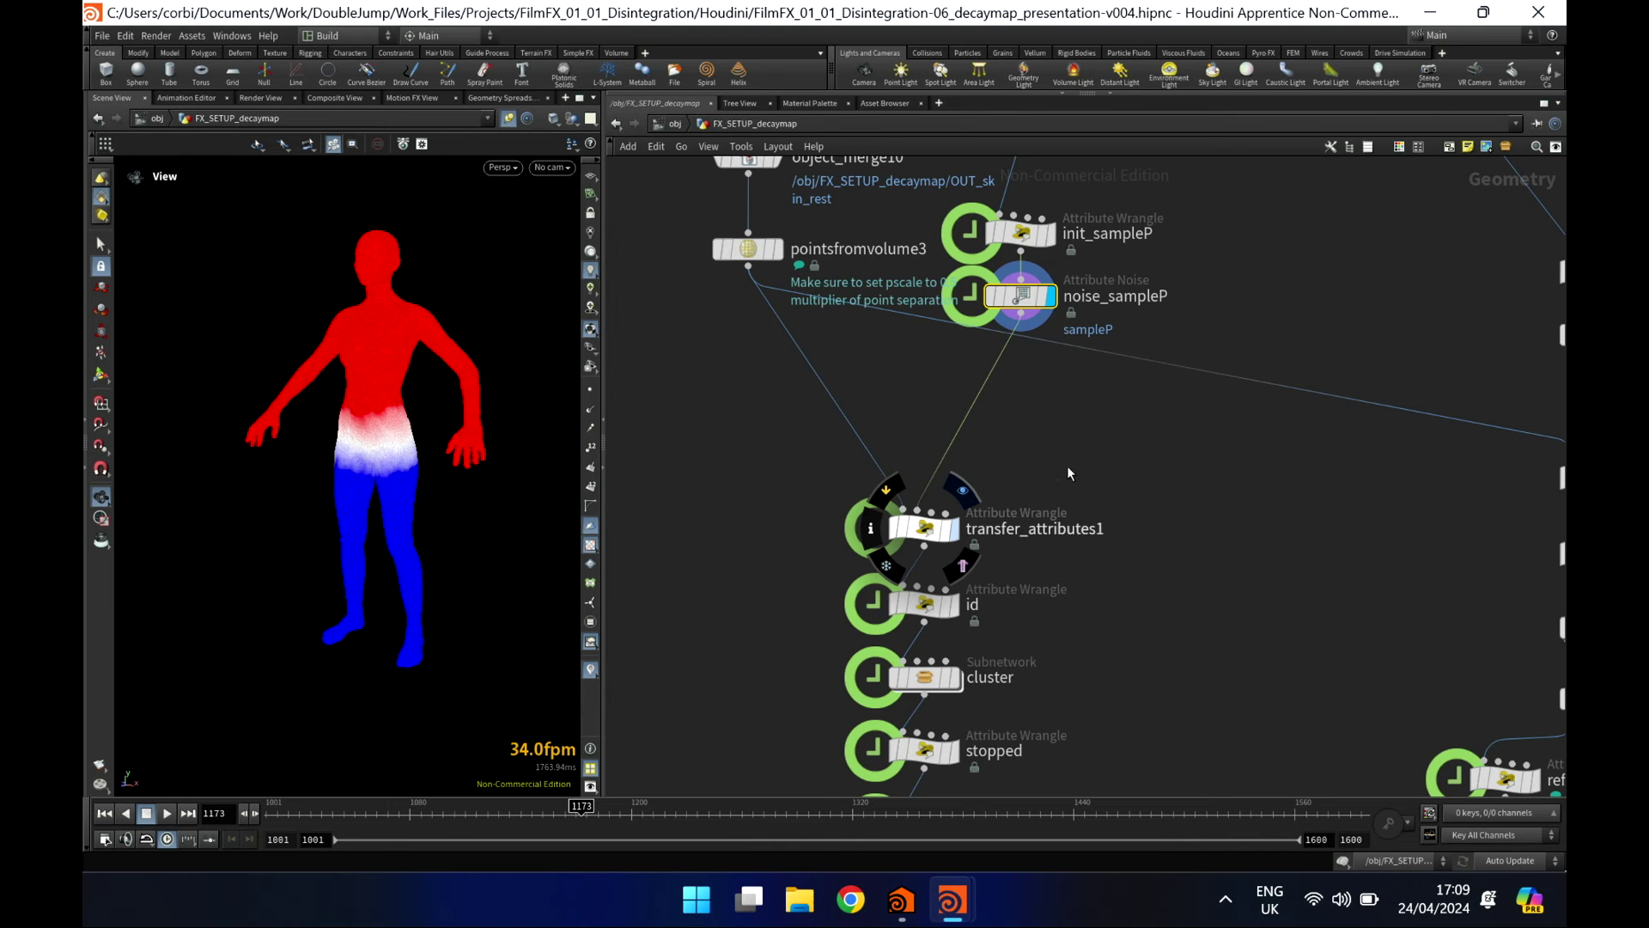
{"action": "left_click", "coordinate": [916, 540]}
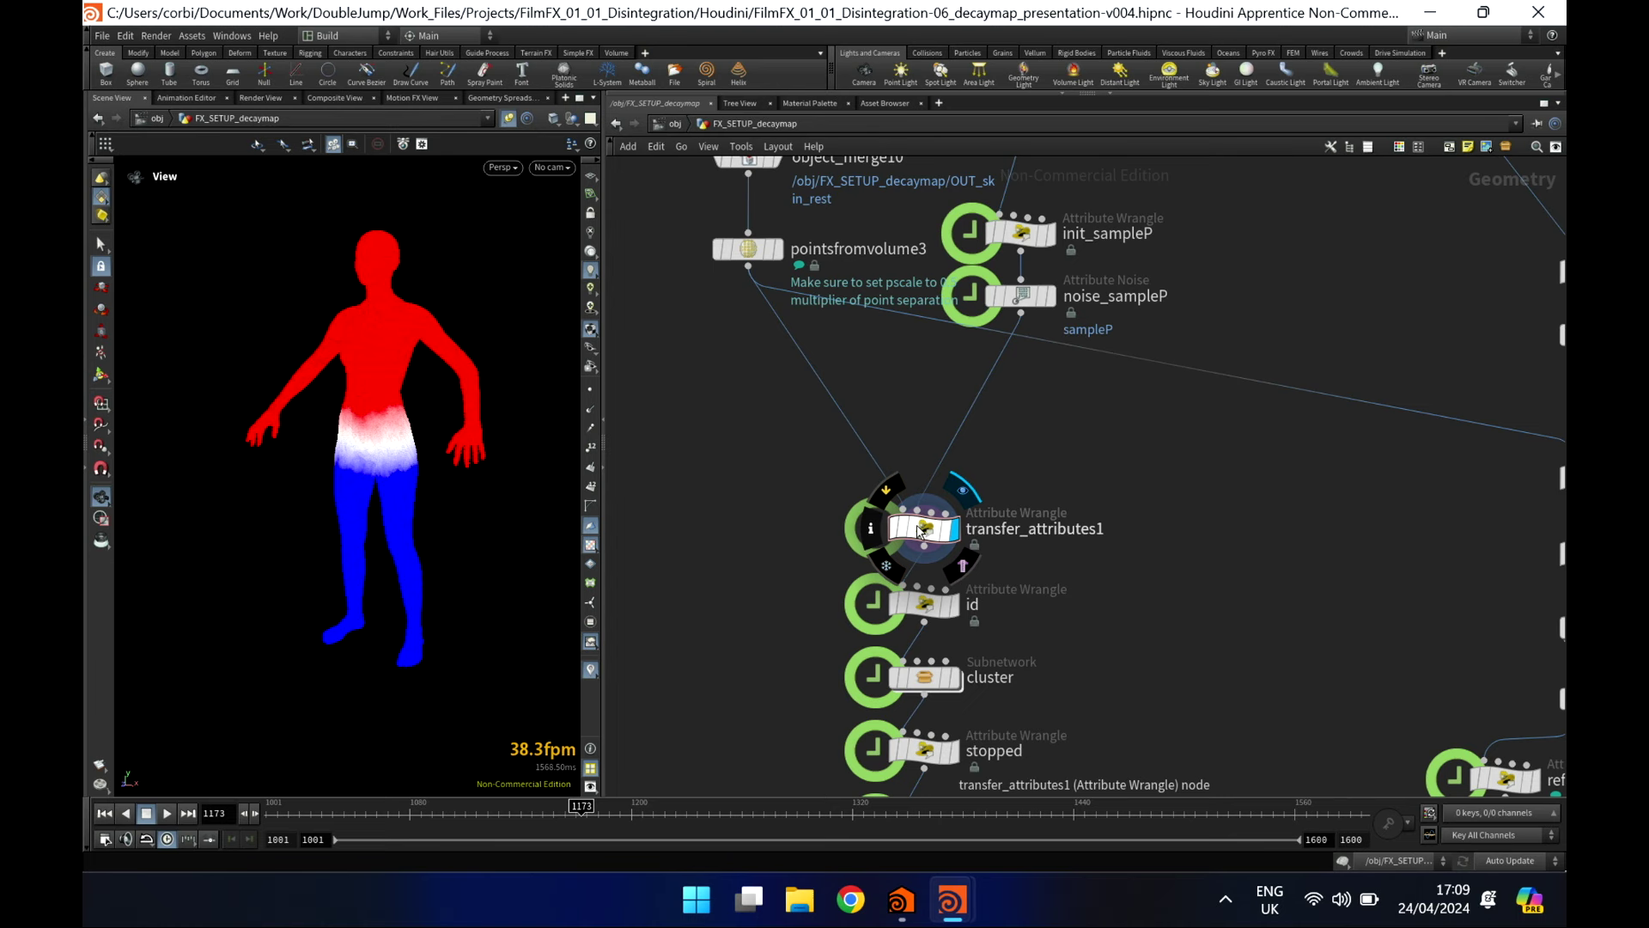
{"action": "left_click_drag", "start_coordinate": [778, 497], "coordinate": [988, 543]}
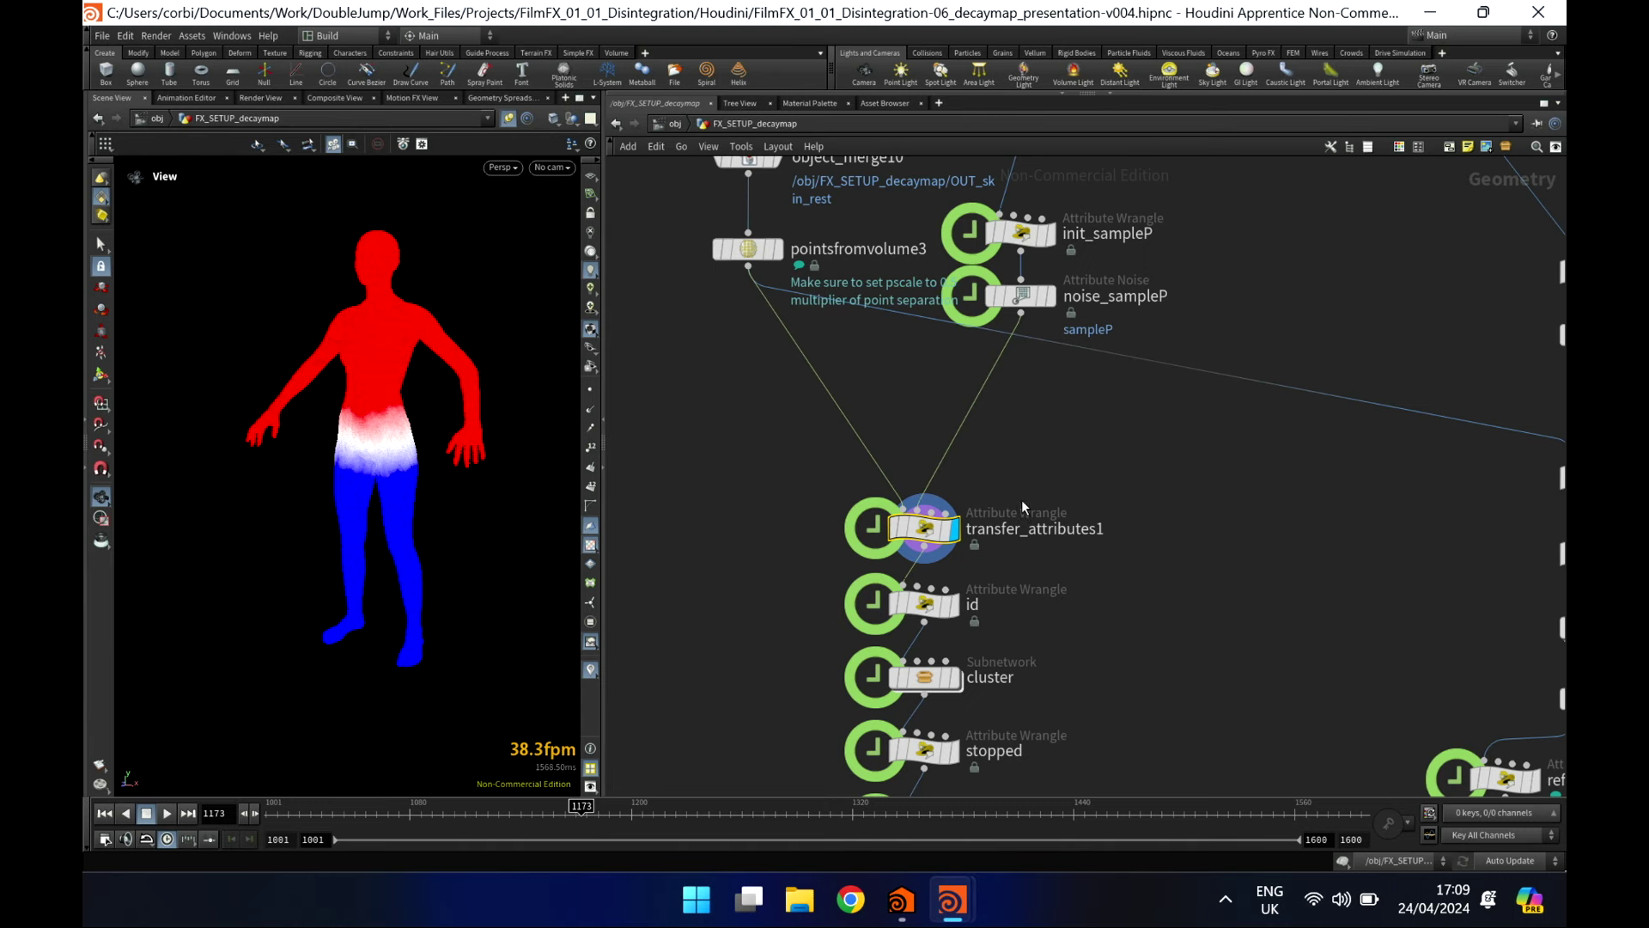
Step the display down the chain through the id wrangle to the cluster subnetwork
{"action": "middle_click_drag", "start_coordinate": [1126, 524], "coordinate": [1116, 332]}
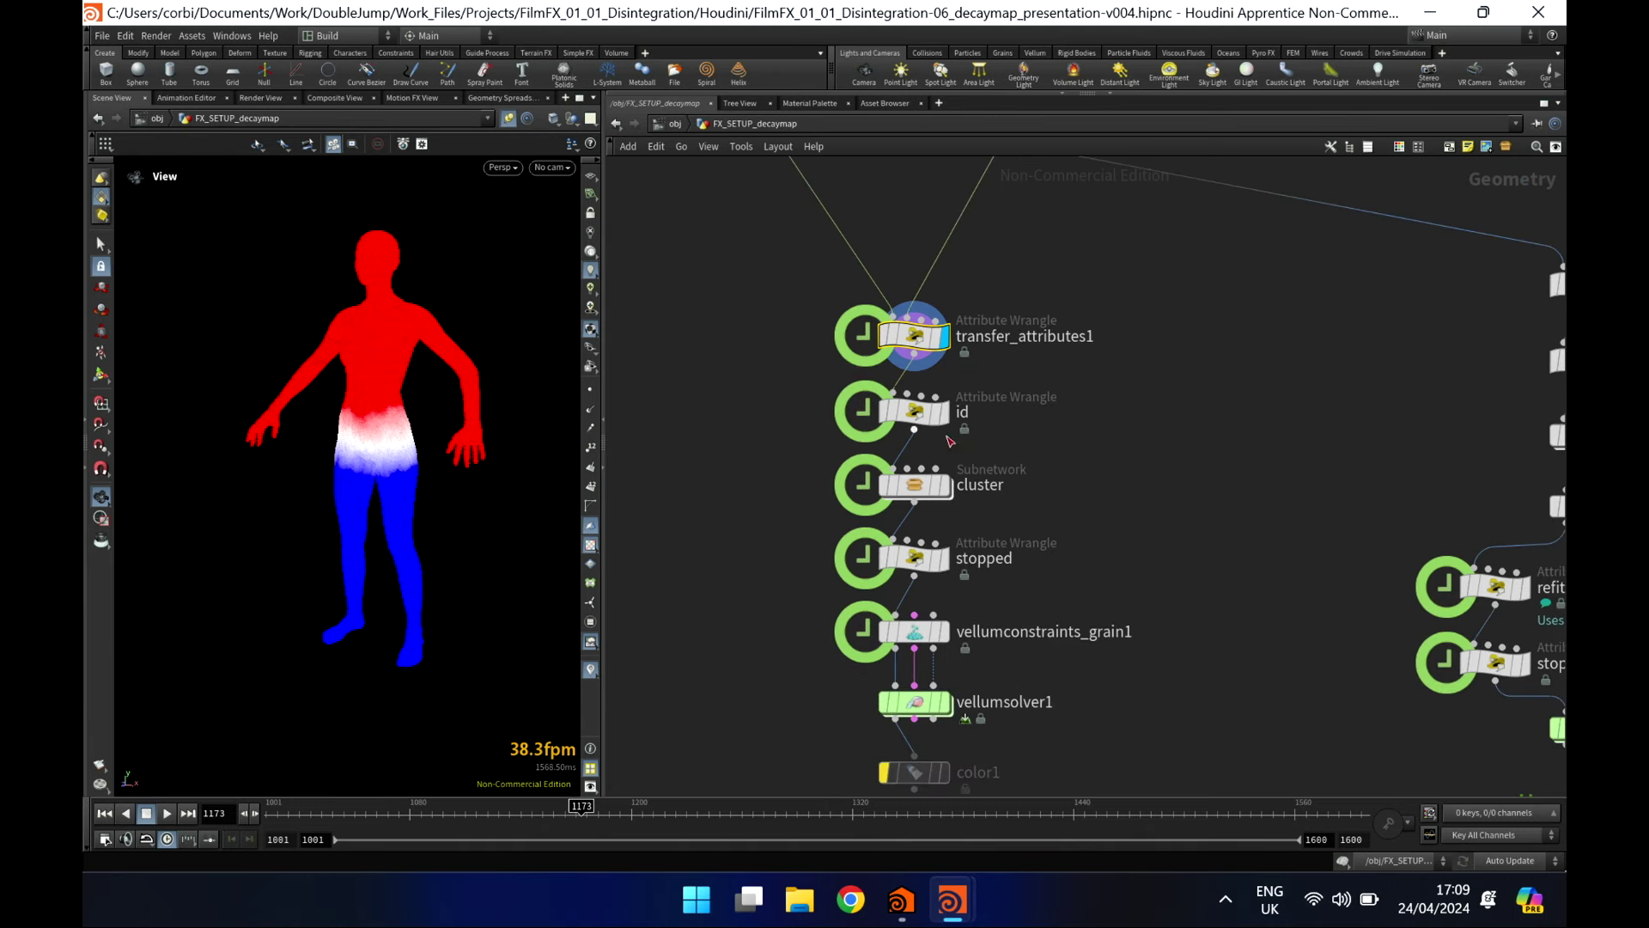
{"action": "left_click", "coordinate": [917, 411]}
{"action": "mouse_move", "coordinate": [934, 496]}
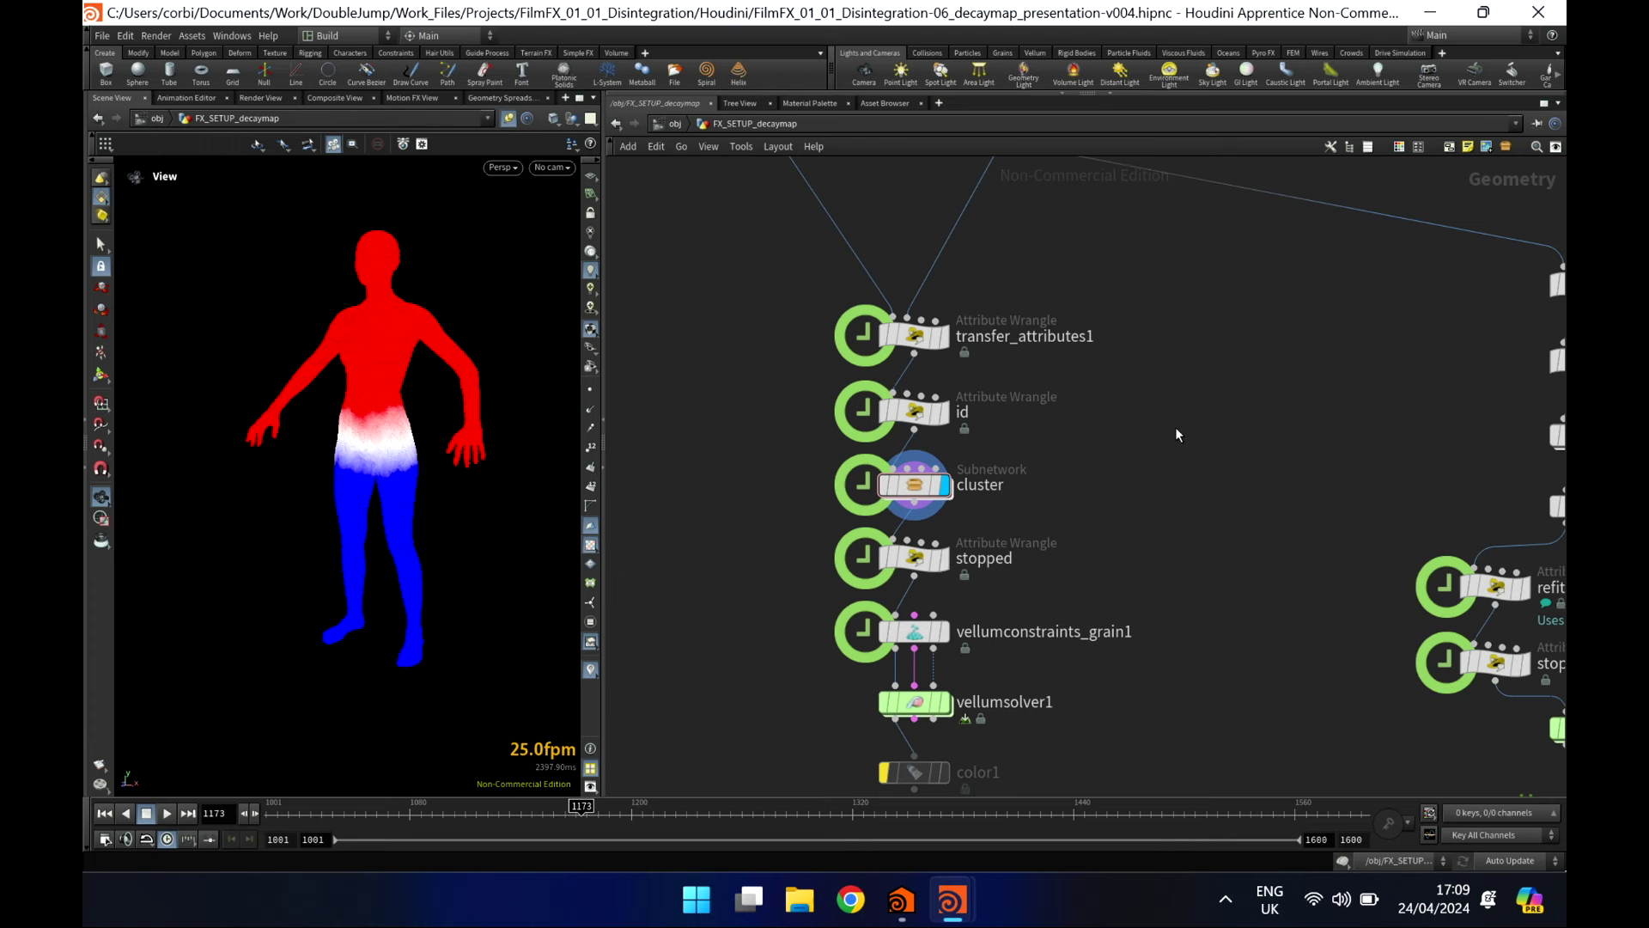
Display the stopped wrangle and the vellumconstraints_grain1 node below it
{"action": "middle_click_drag", "start_coordinate": [1106, 480], "coordinate": [1123, 358]}
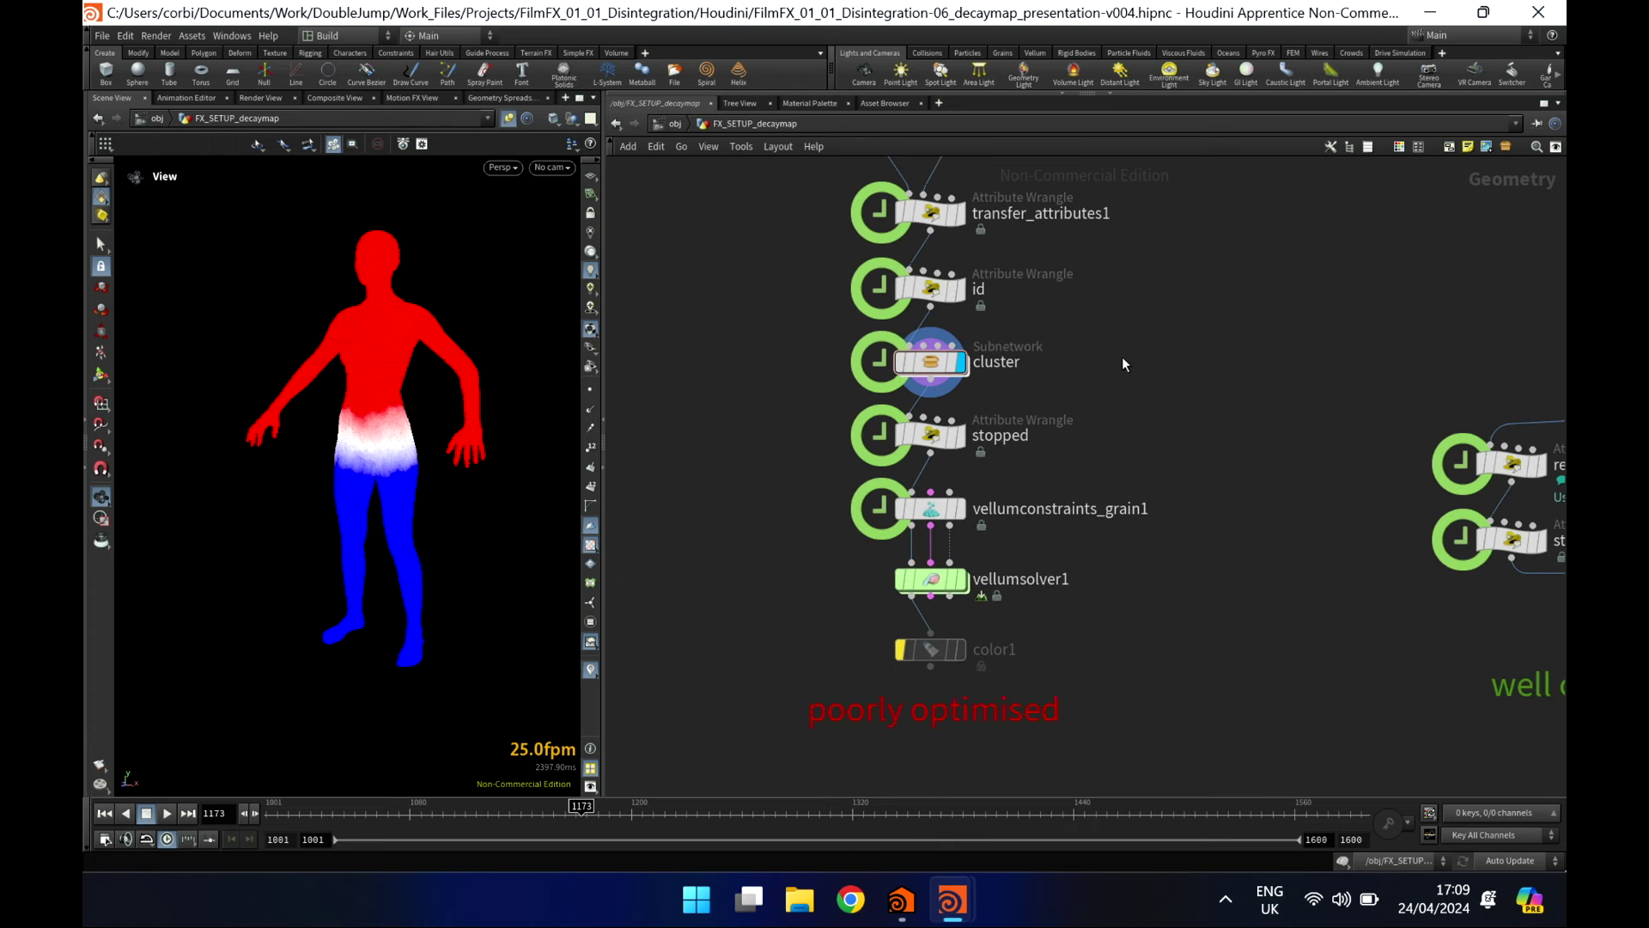
{"action": "left_click", "coordinate": [959, 435]}
{"action": "left_click", "coordinate": [926, 435]}
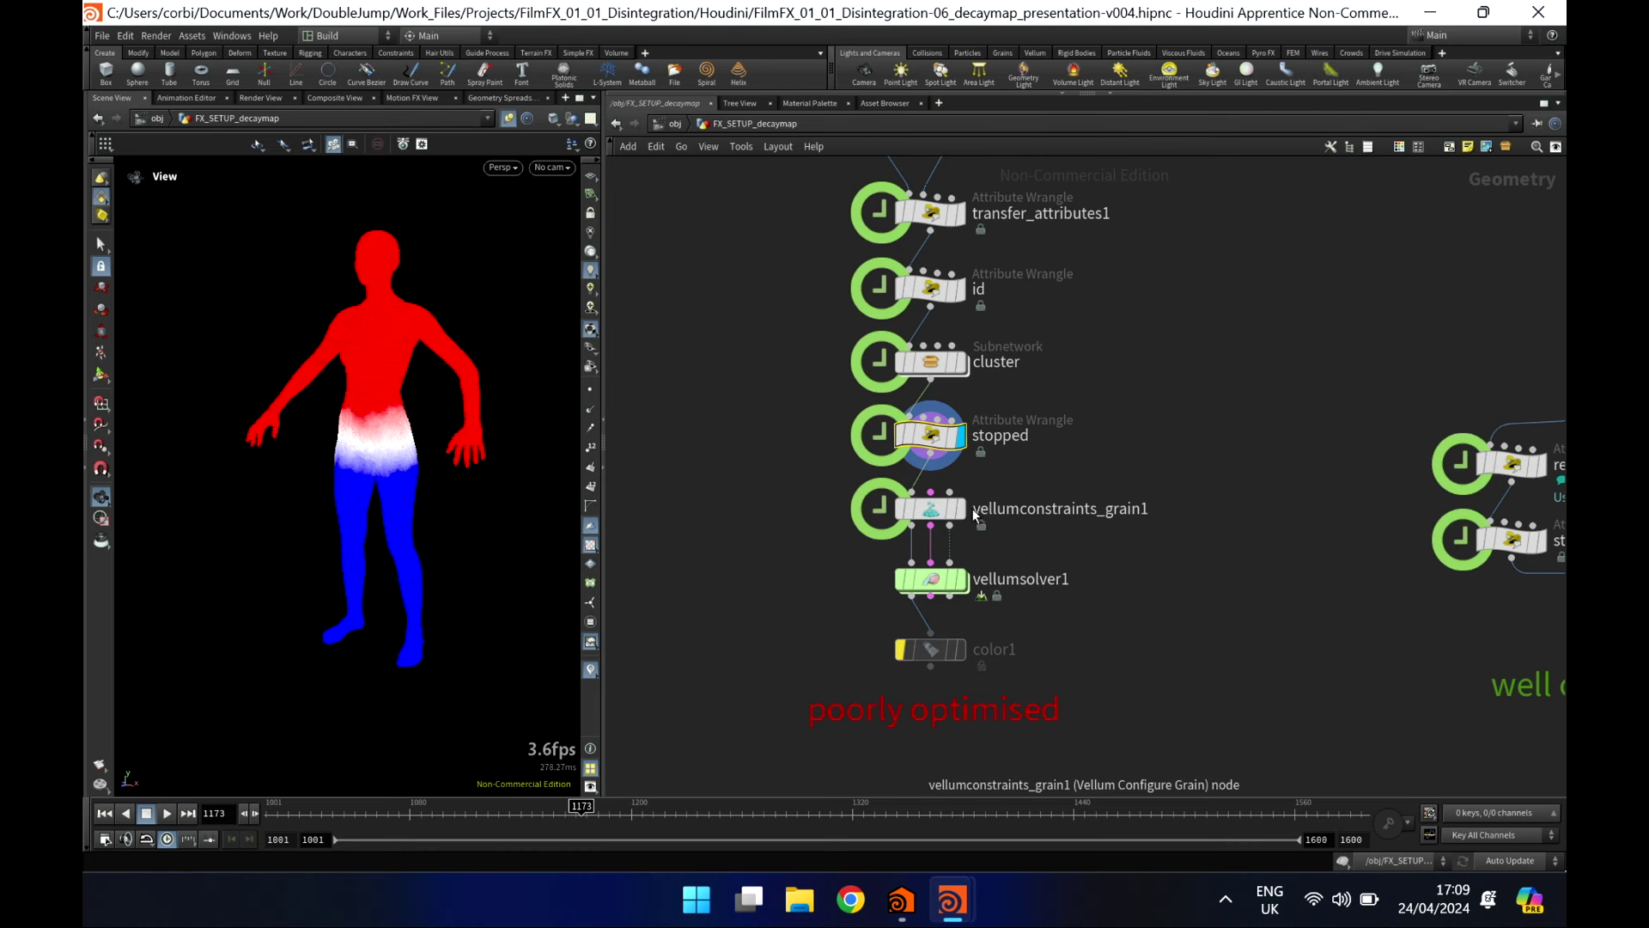
{"action": "left_click", "coordinate": [962, 508]}
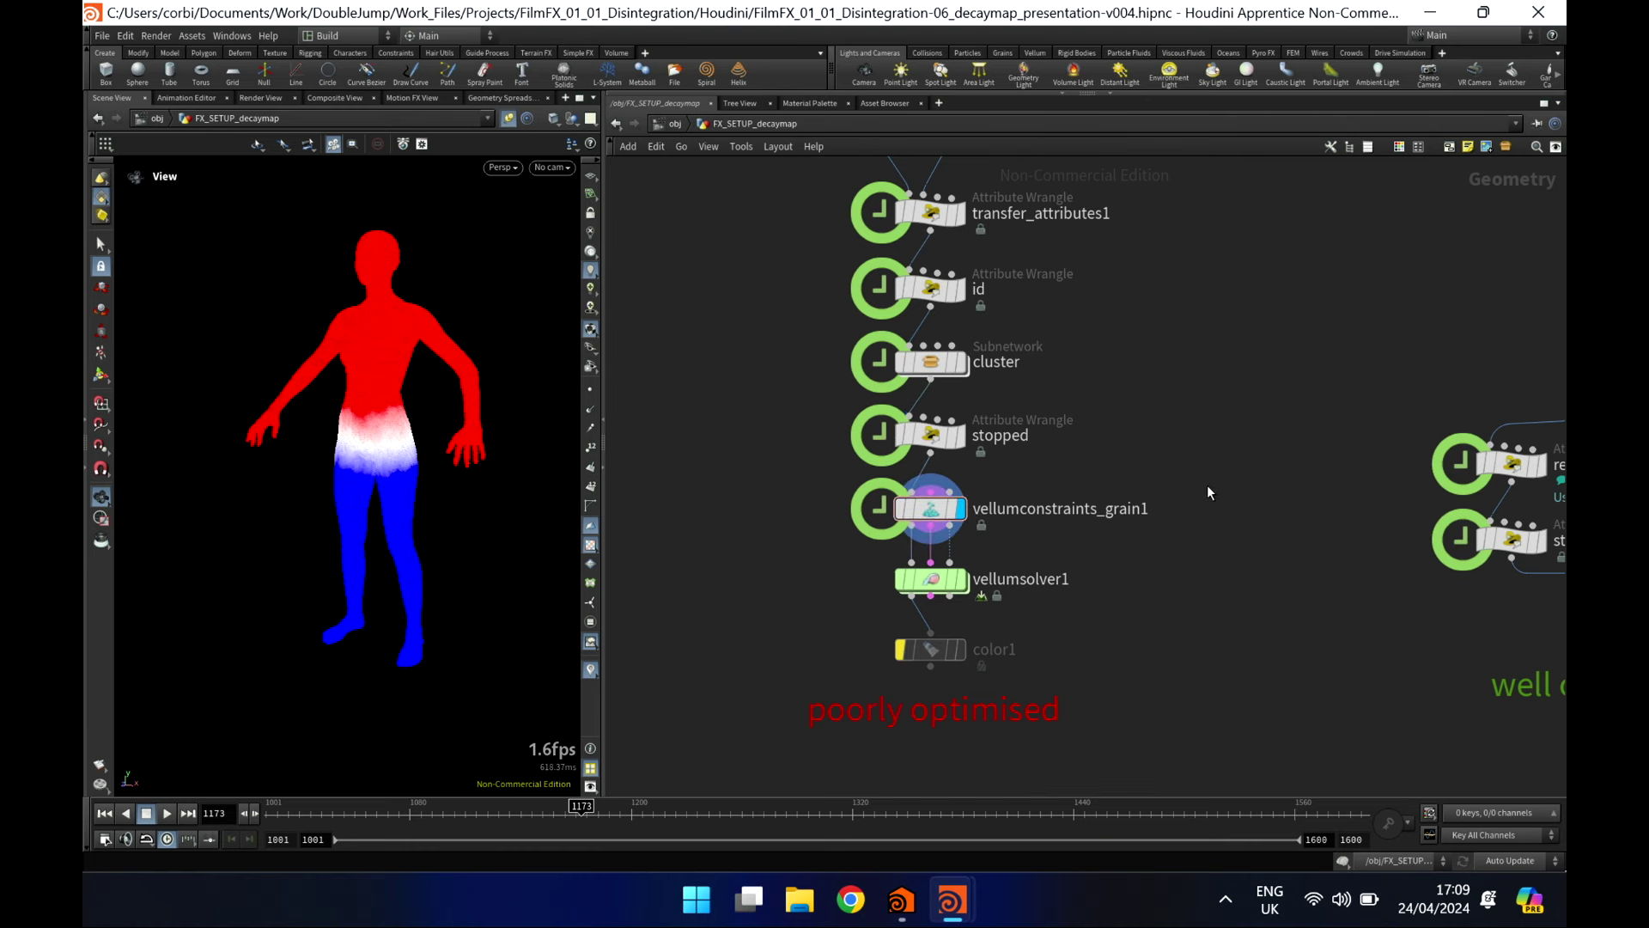
Start timeline playback from frame 1173 with the vellumconstraints_grain1 node displayed
{"action": "middle_click_drag", "start_coordinate": [1208, 484], "coordinate": [1209, 406]}
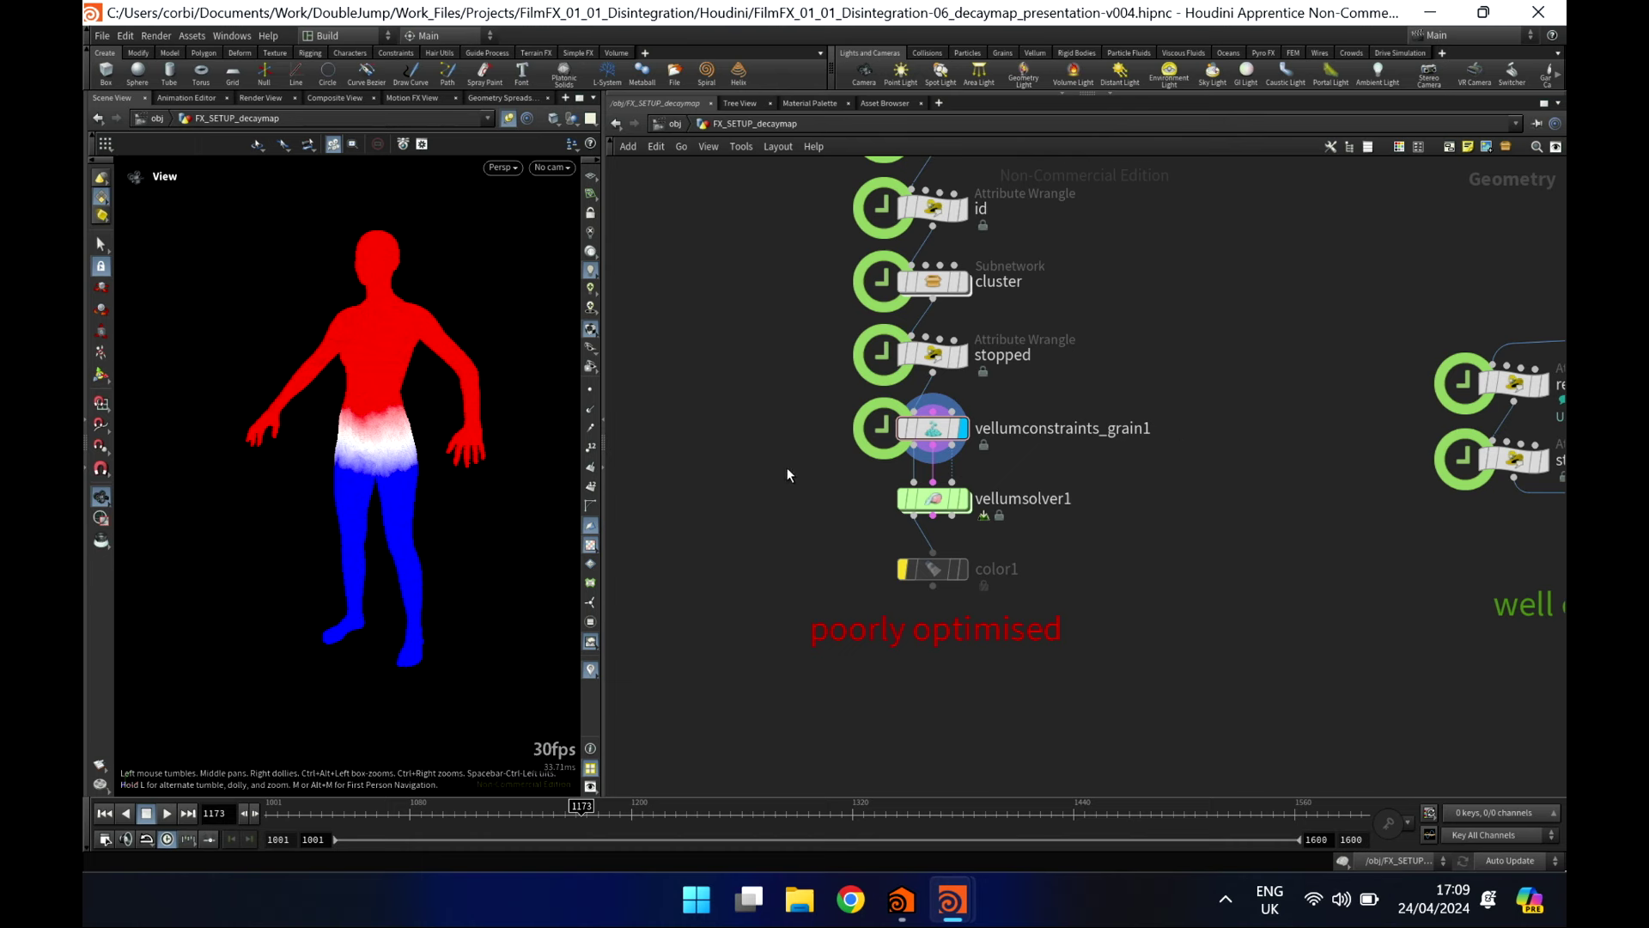
{"action": "left_click", "coordinate": [163, 816]}
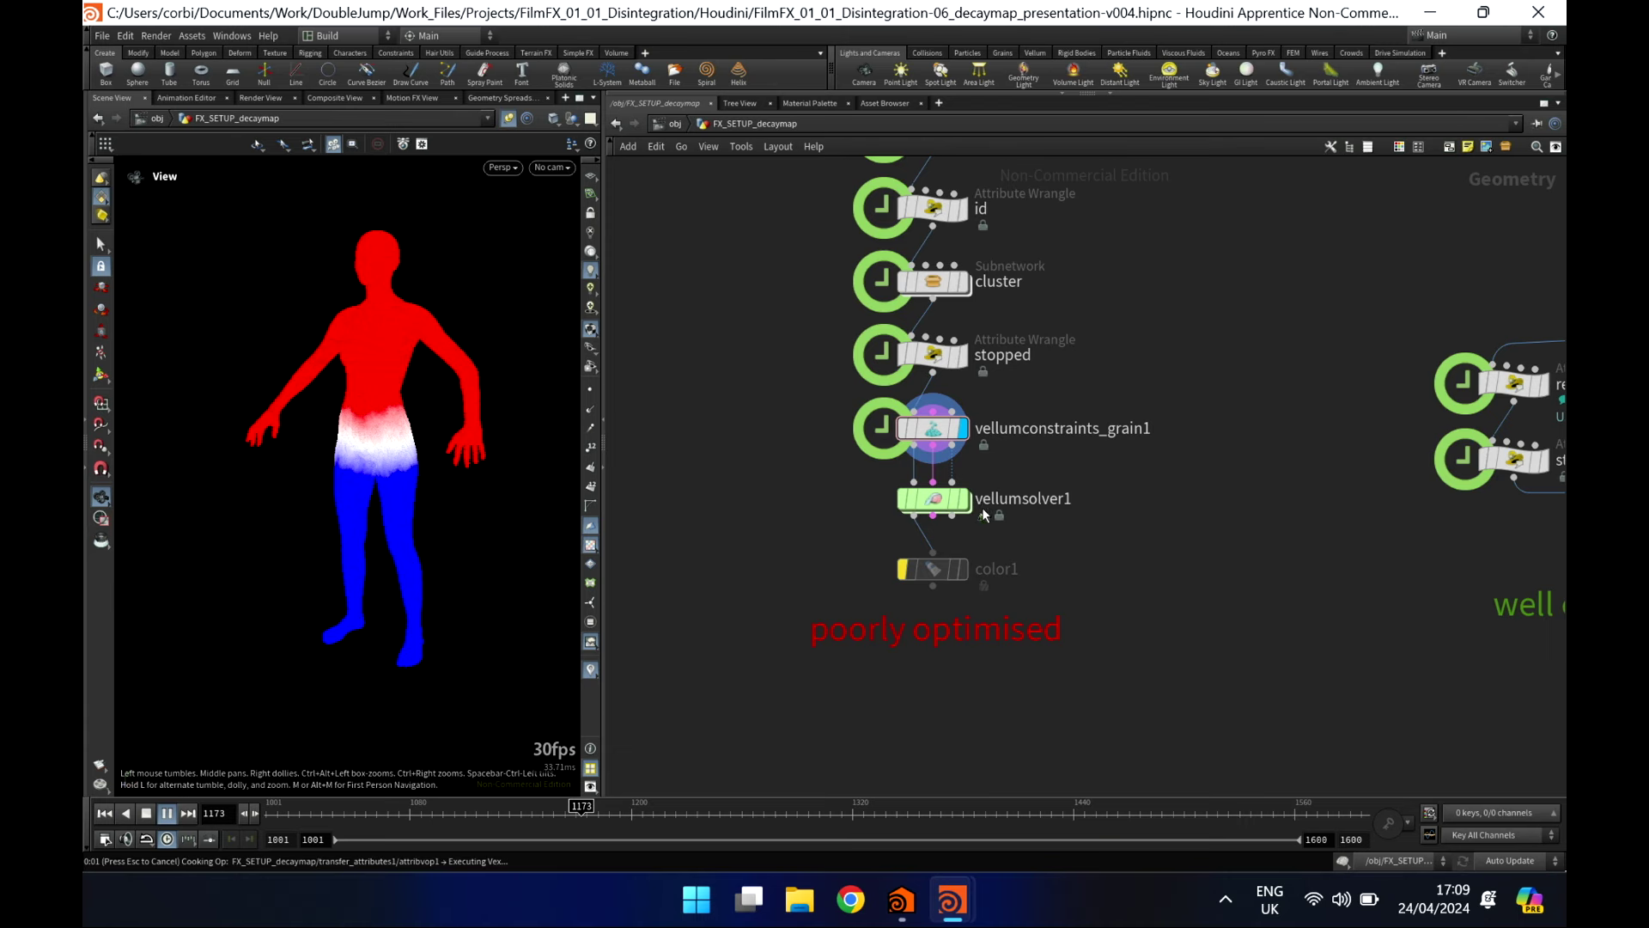